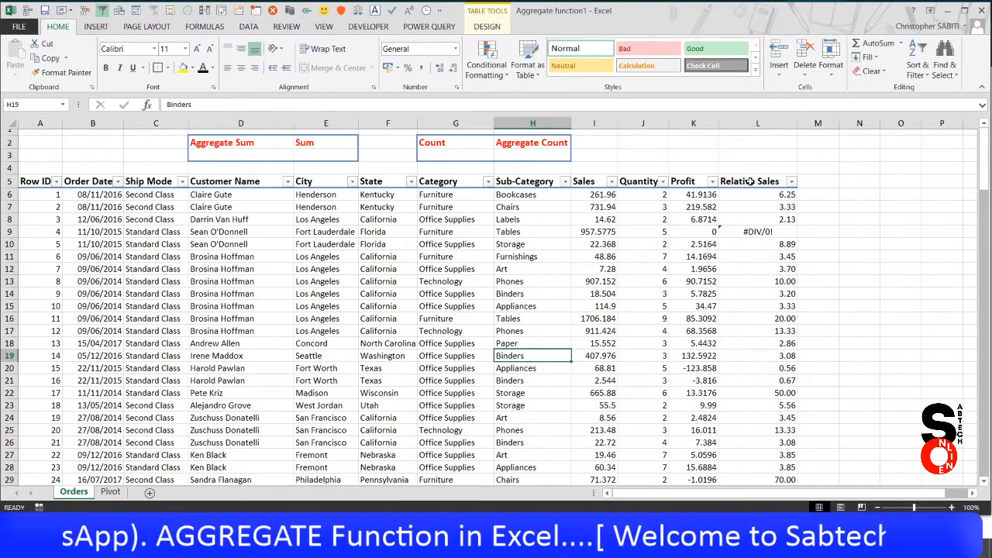
Examine the error in the Relative Sales column, its zero Profit value and formula, and the empty summary cells in row 3.
left_click(764, 232)
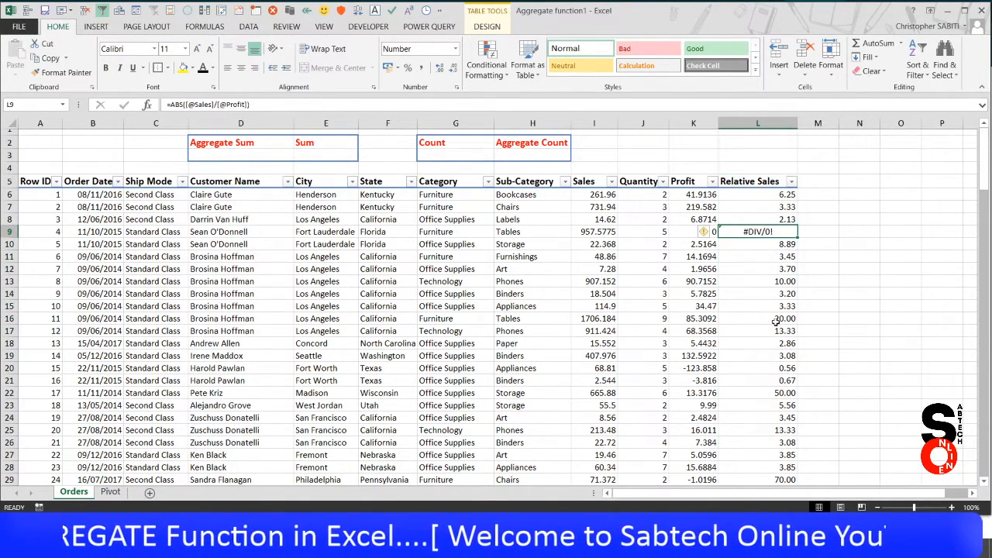
scroll(775, 321, "down", 5)
scroll(775, 321, "up", 4)
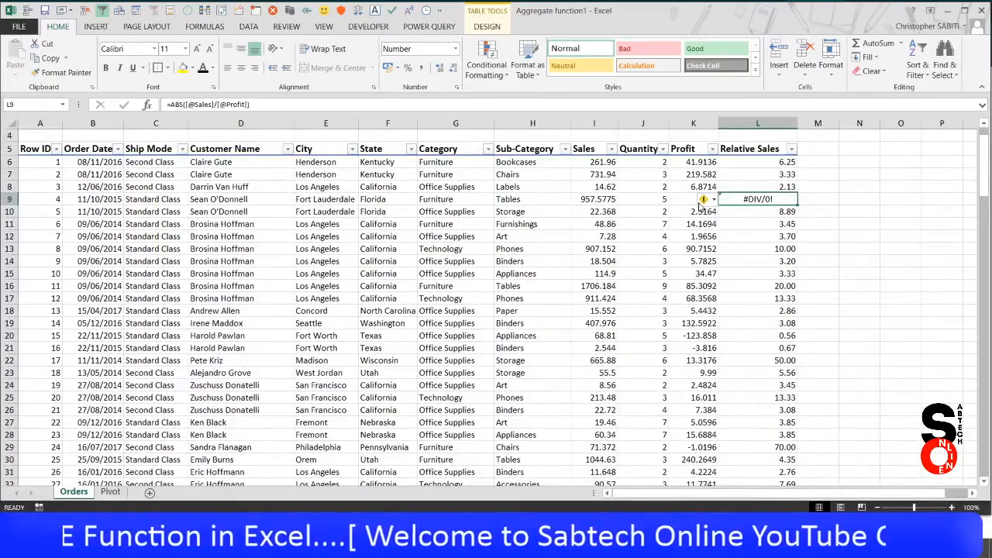
left_click(696, 200)
scroll(548, 317, "up", 1)
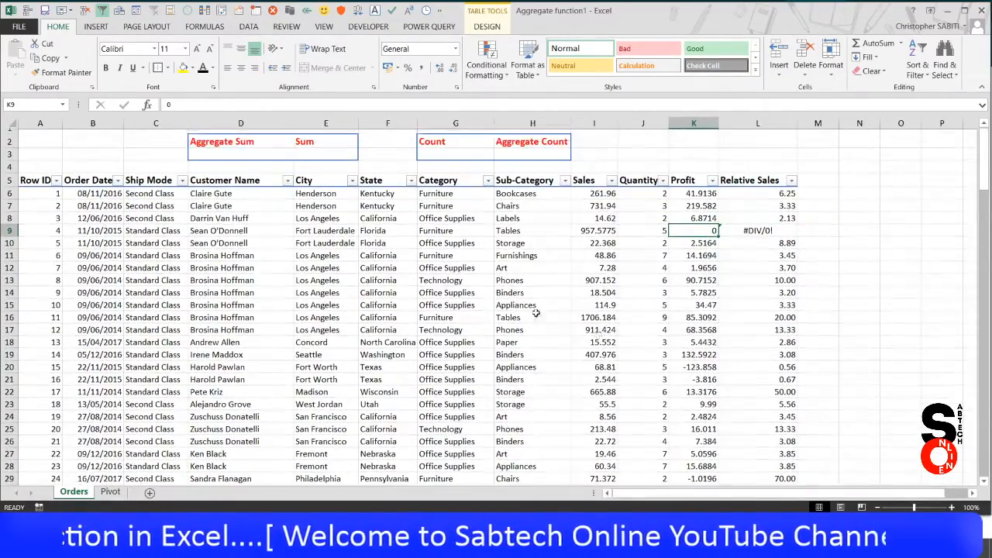
left_click(235, 153)
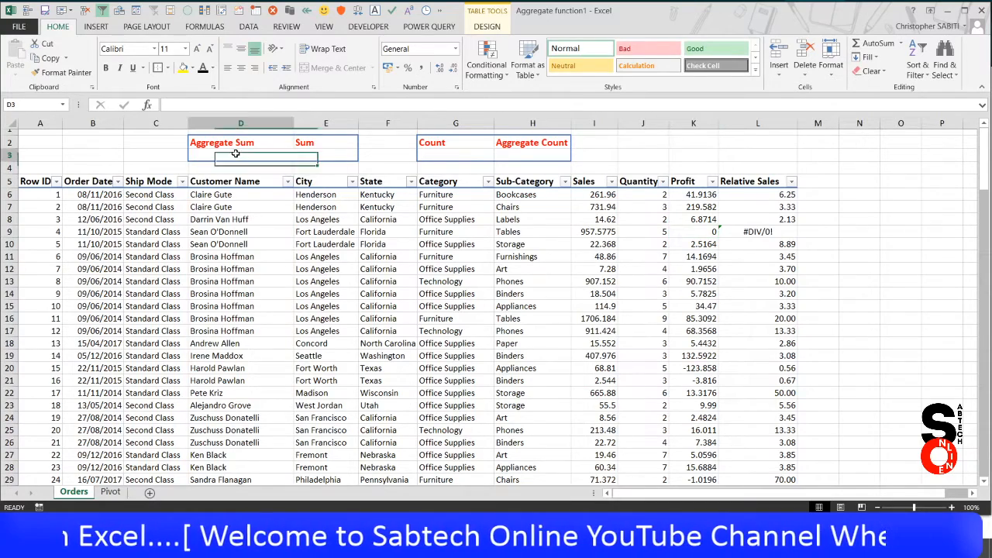
left_click(771, 197)
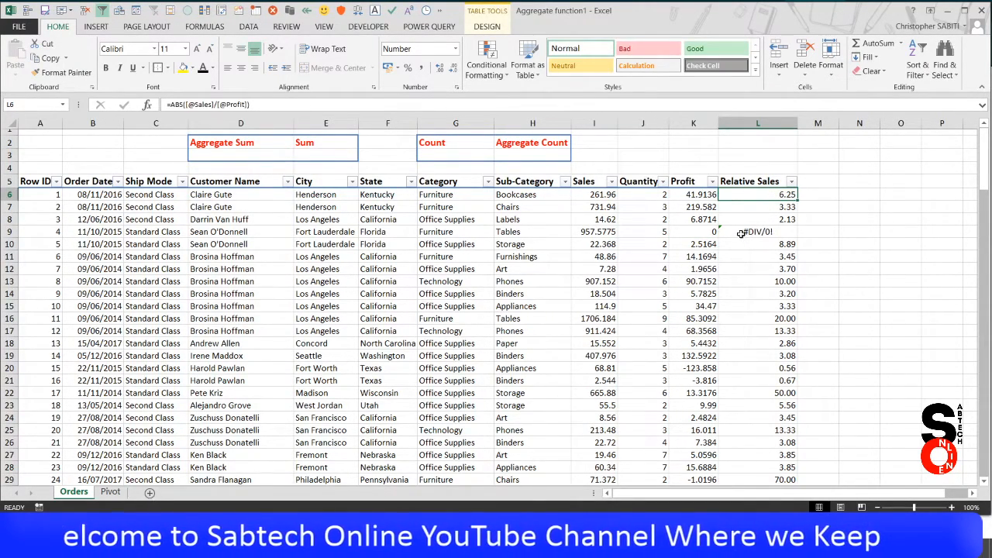
left_click(314, 159)
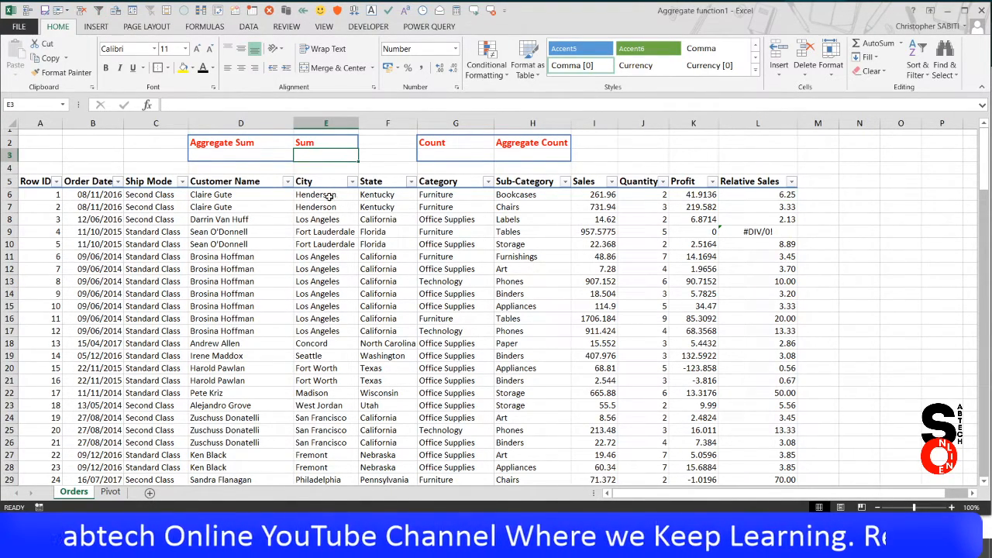
left_click(241, 155)
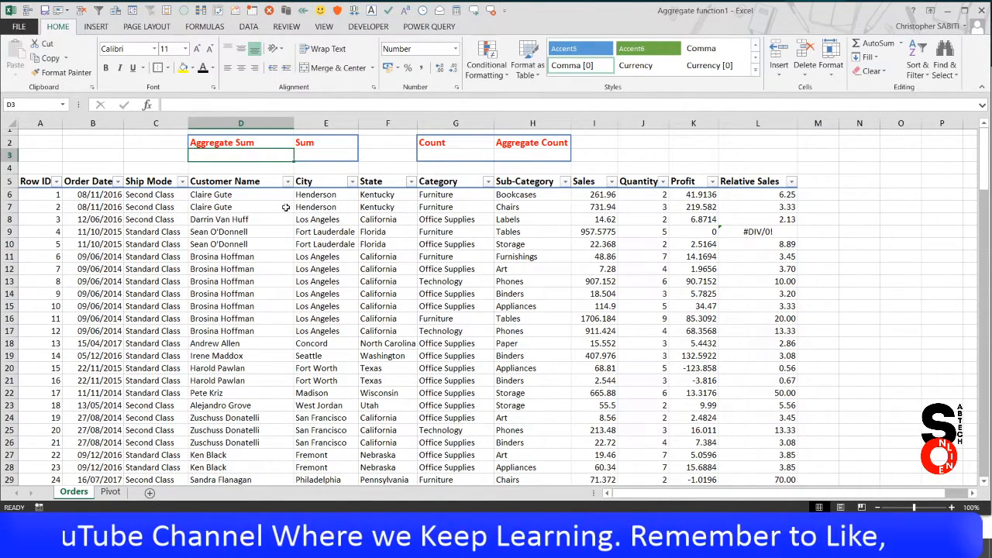
left_click(502, 156)
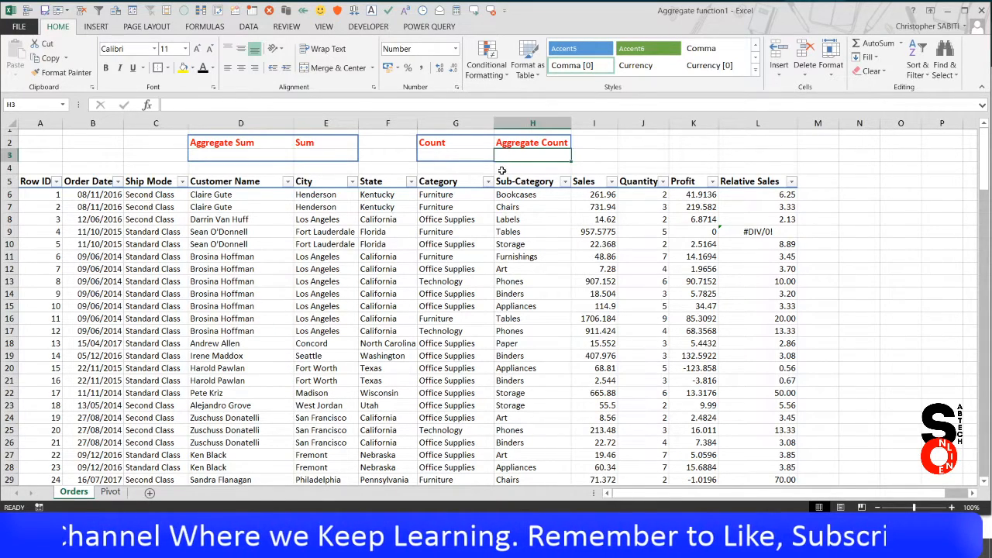
Start an AGGREGATE formula in D3 with function 9 - SUM and option 7 - Ignore hidden rows and error values.
left_click(228, 154)
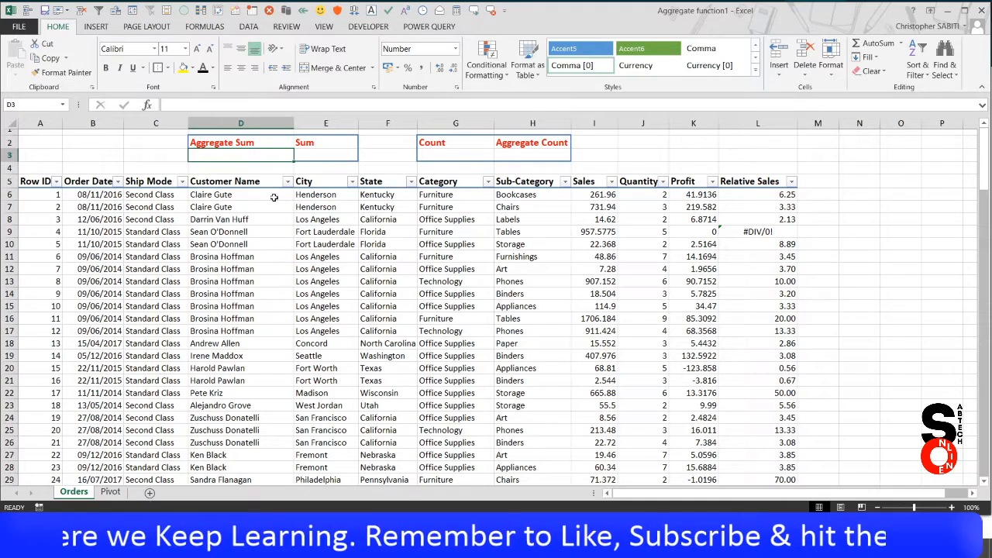
type("=")
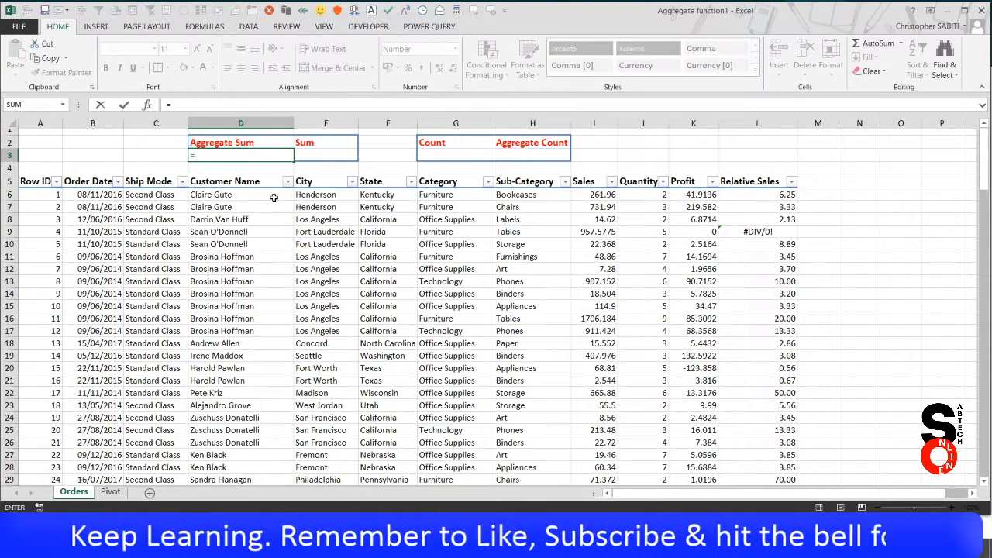
type("agg")
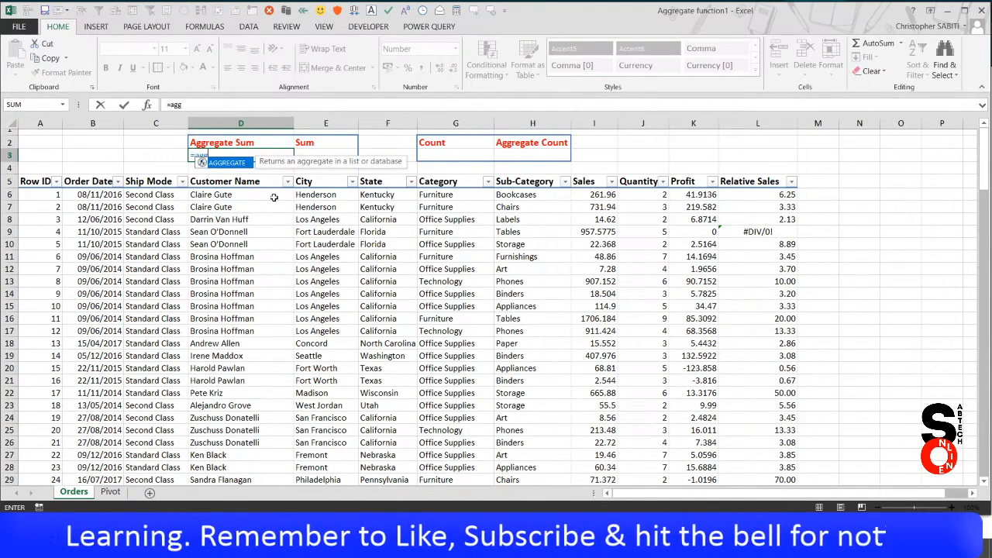
key("Tab")
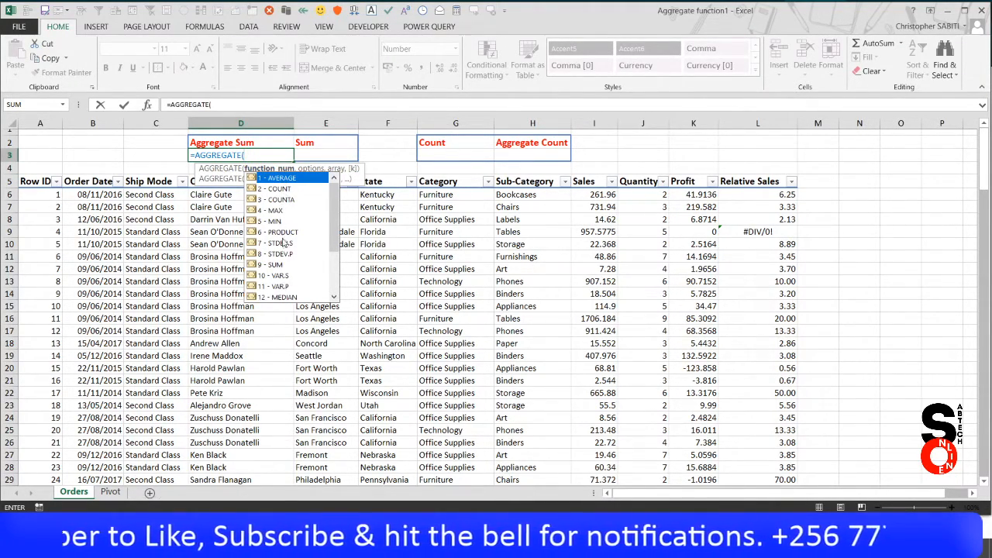
mouse_move(338, 224)
left_mouse_down()
mouse_move(329, 254)
mouse_move(335, 224)
left_mouse_up()
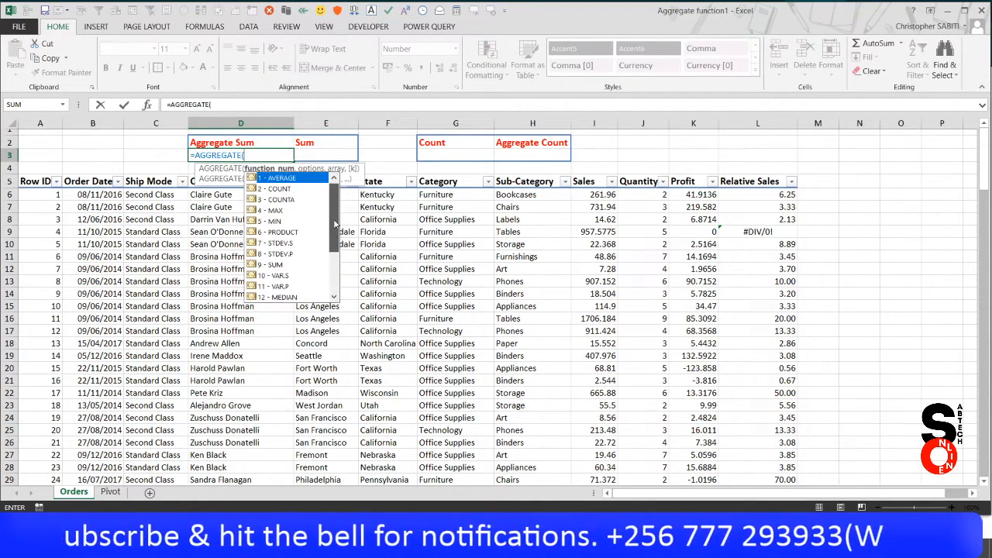
double_click(273, 266)
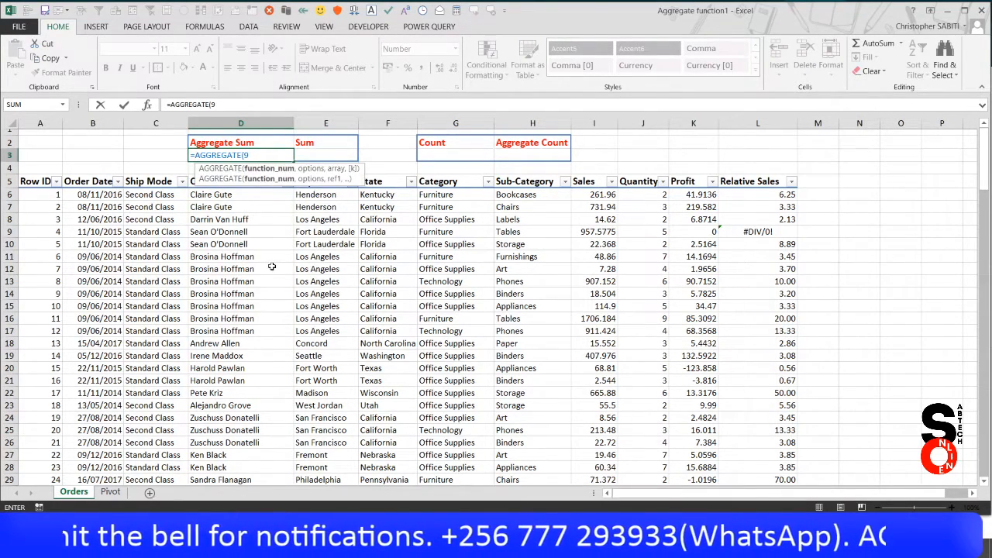
type(",")
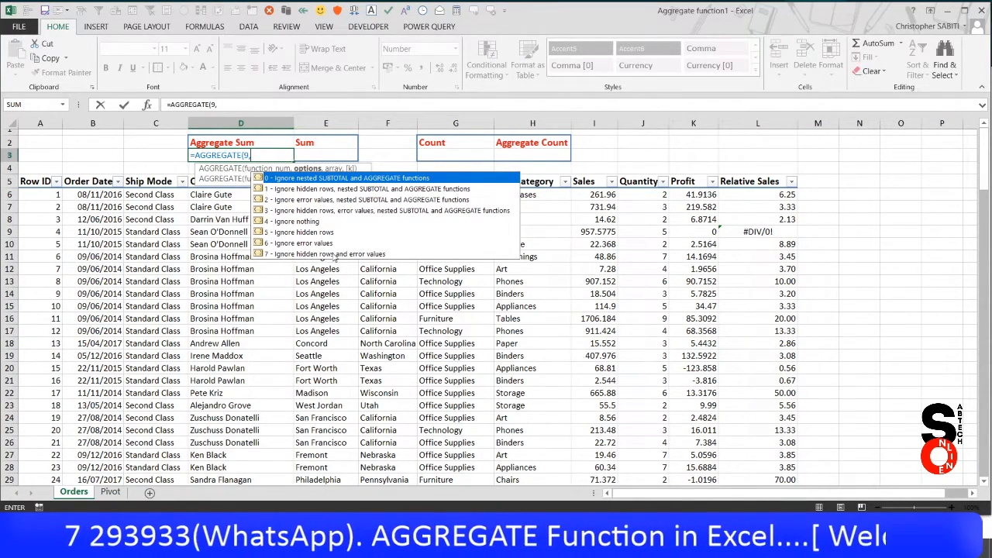
double_click(334, 254)
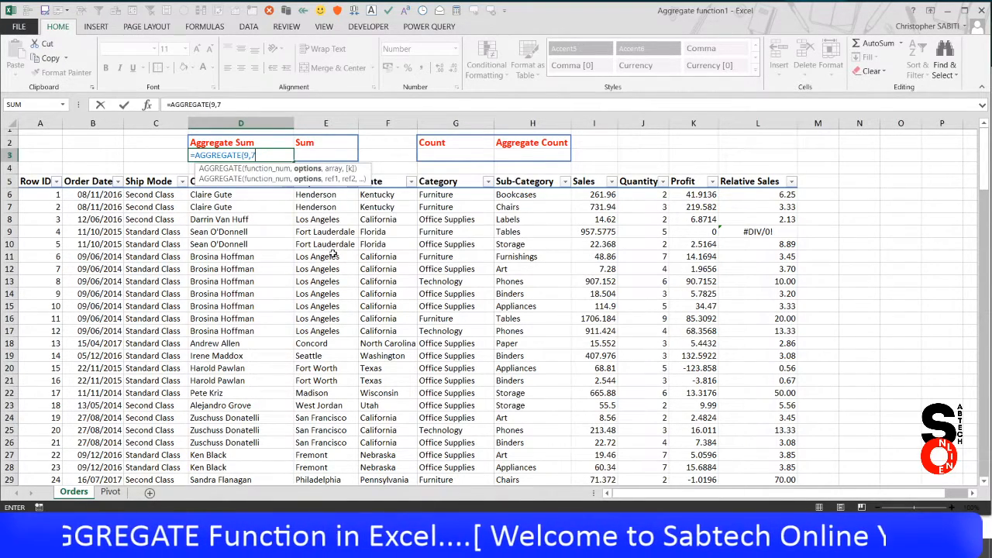
type(",")
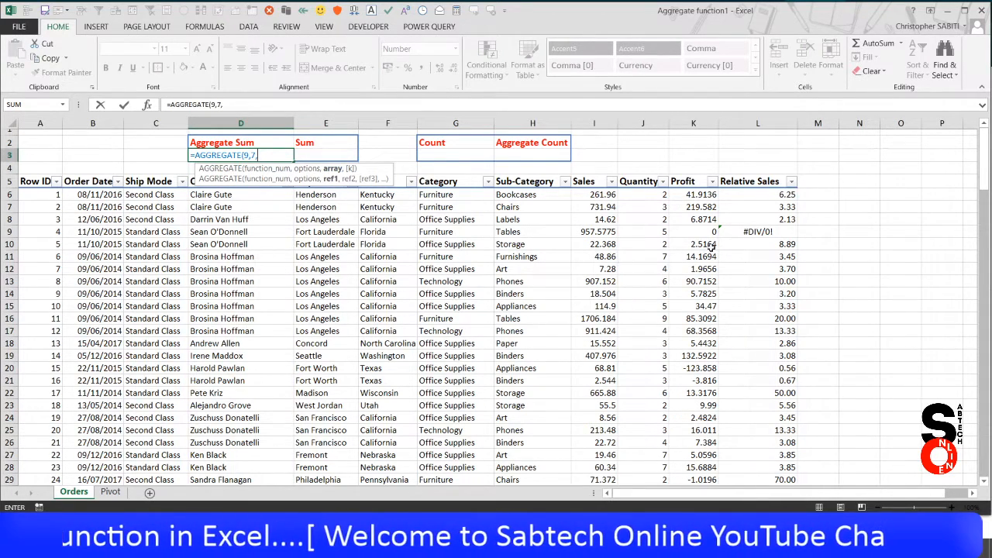
Use the whole Relative Sales column of All_Data as the array and complete the AGGREGATE formula in D3.
left_click_drag(751, 194, 752, 331)
key("ctrl+shift+Down")
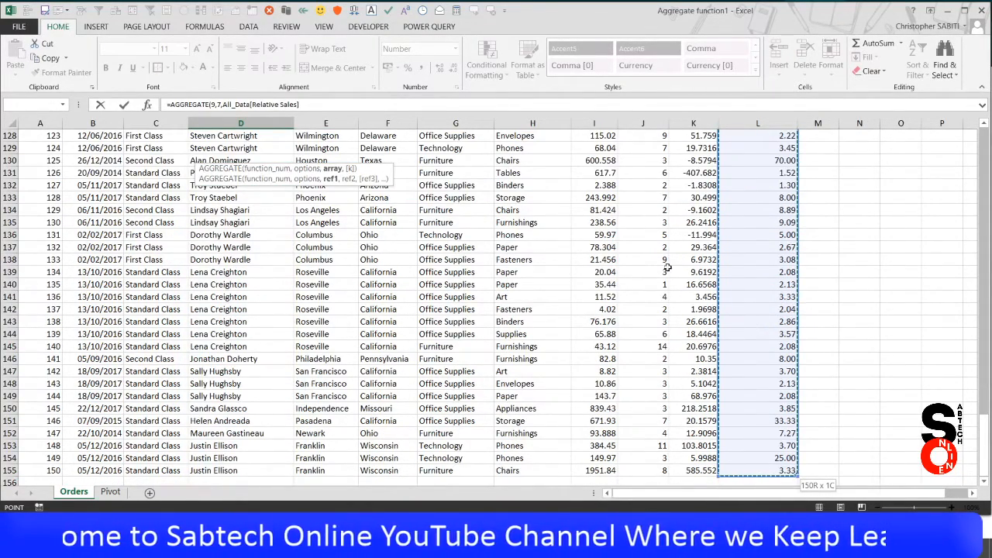
scroll(752, 330, "up", 10)
scroll(266, 151, "up", 11)
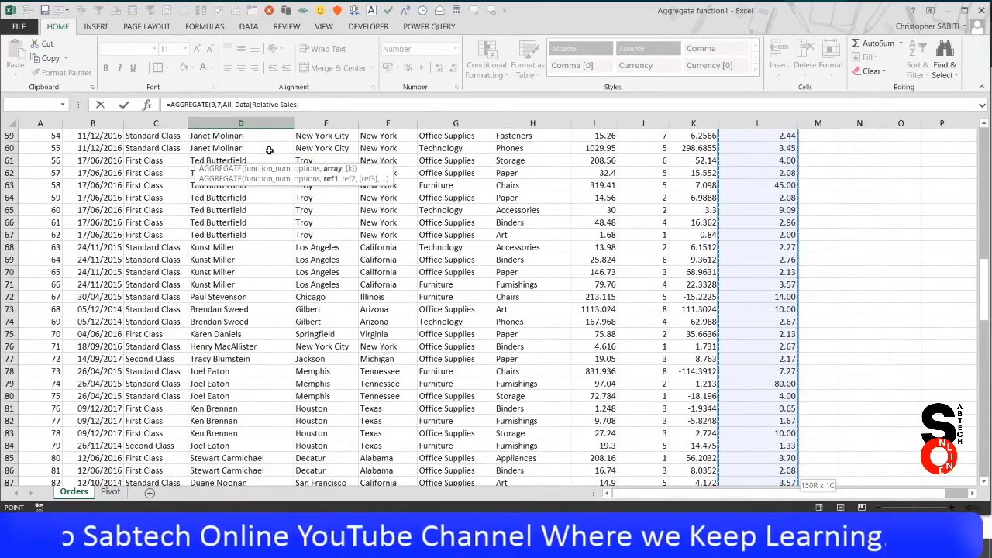
key("Return")
scroll(269, 149, "up", 1)
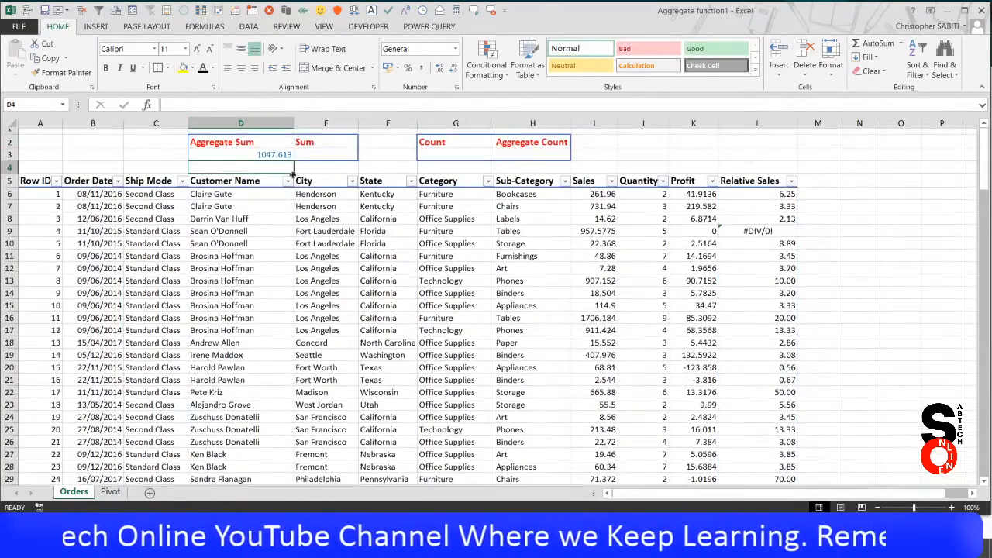
Review the array argument of the AGGREGATE formula in D3 and inspect the first Relative Sales cell, L6.
key("Up")
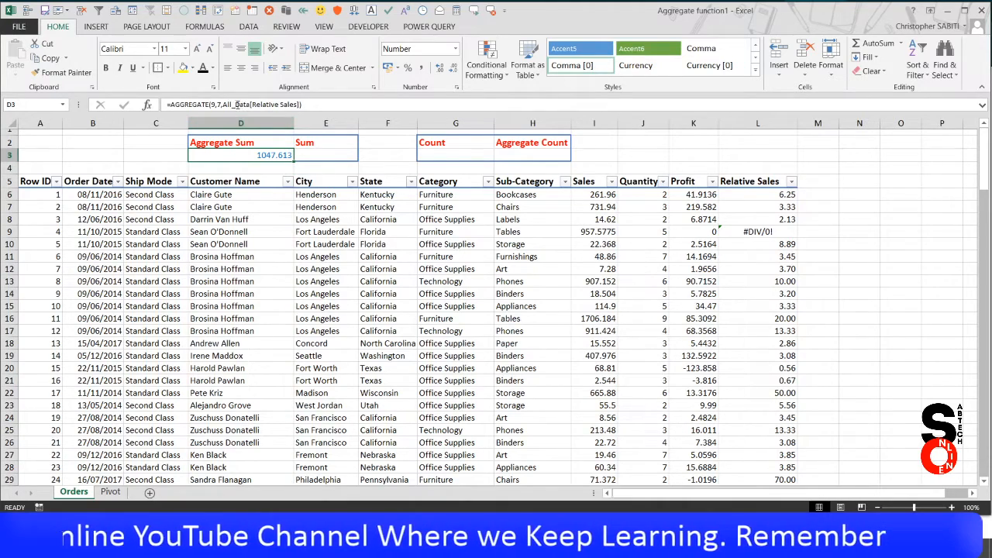
left_click_drag(222, 104, 300, 104)
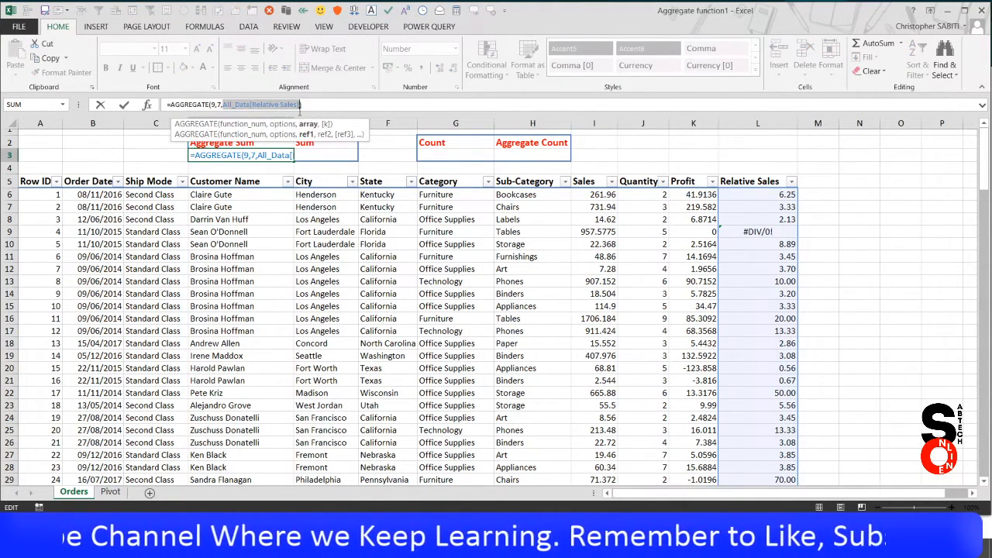
key("Return")
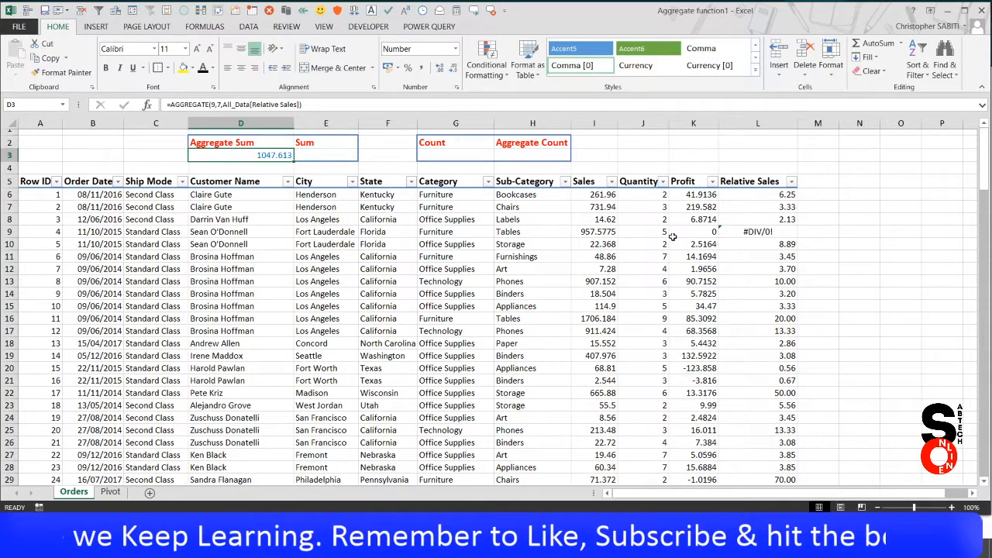
left_click(749, 197)
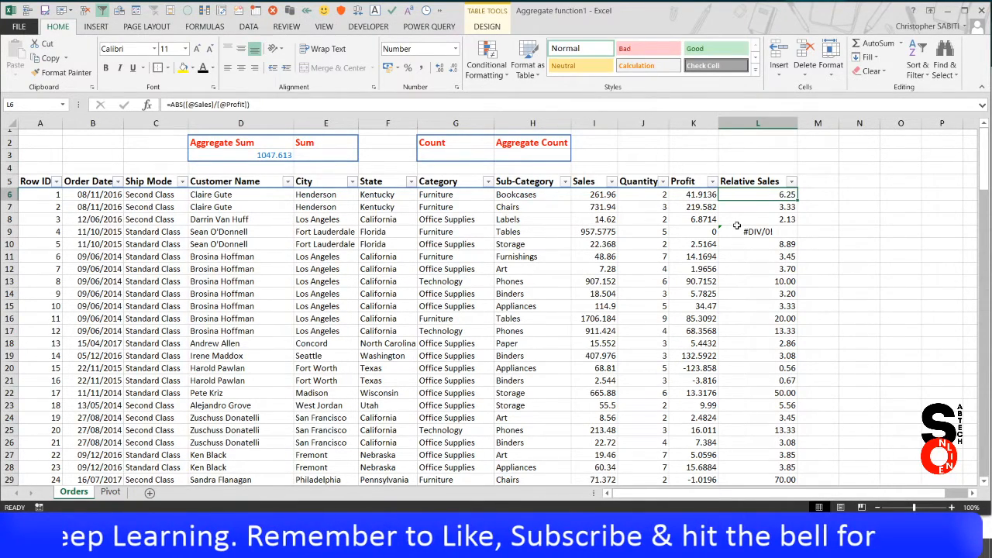
Start a SUM formula in E3 that references the All_Data table.
left_click(320, 154)
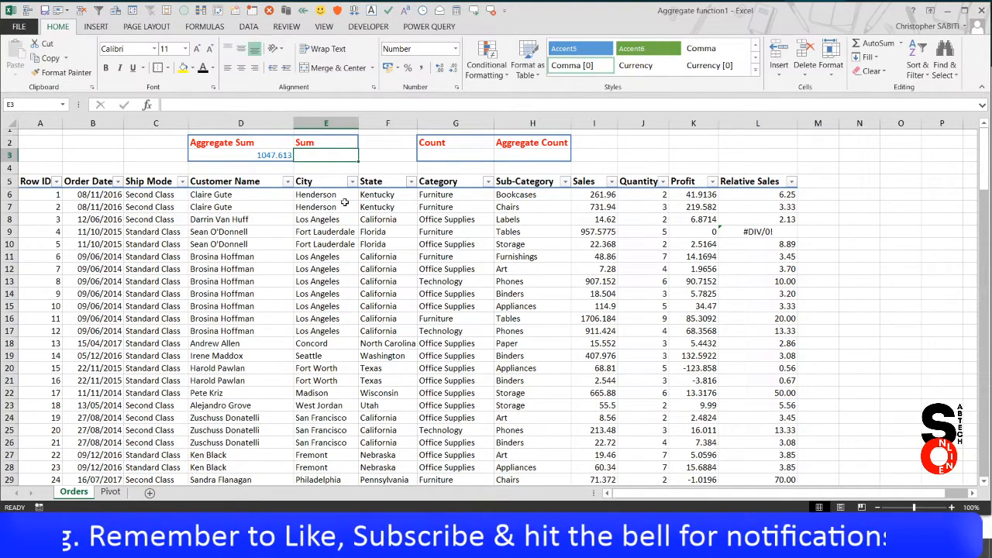
type("=sum")
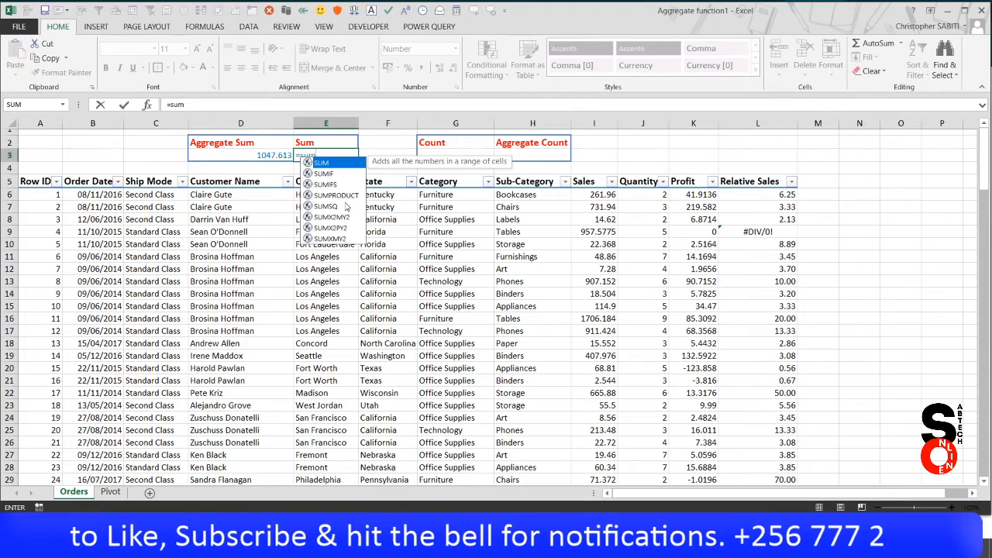
key("Tab")
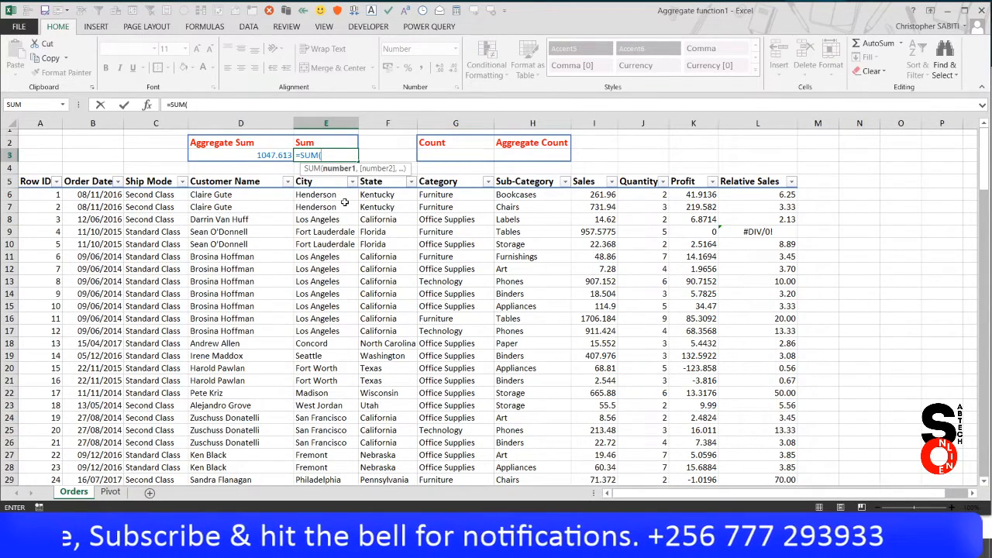
type("add")
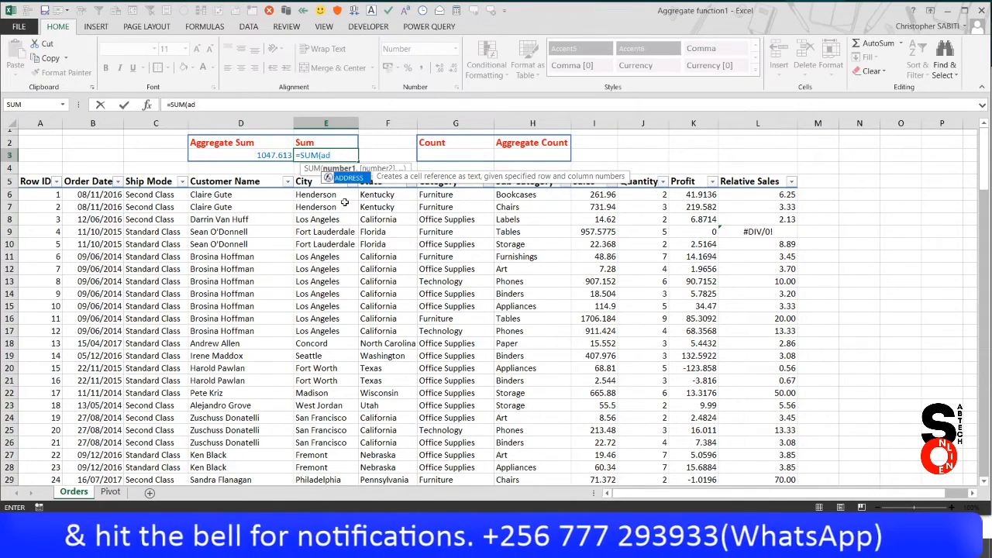
key("BackSpace")
type("l")
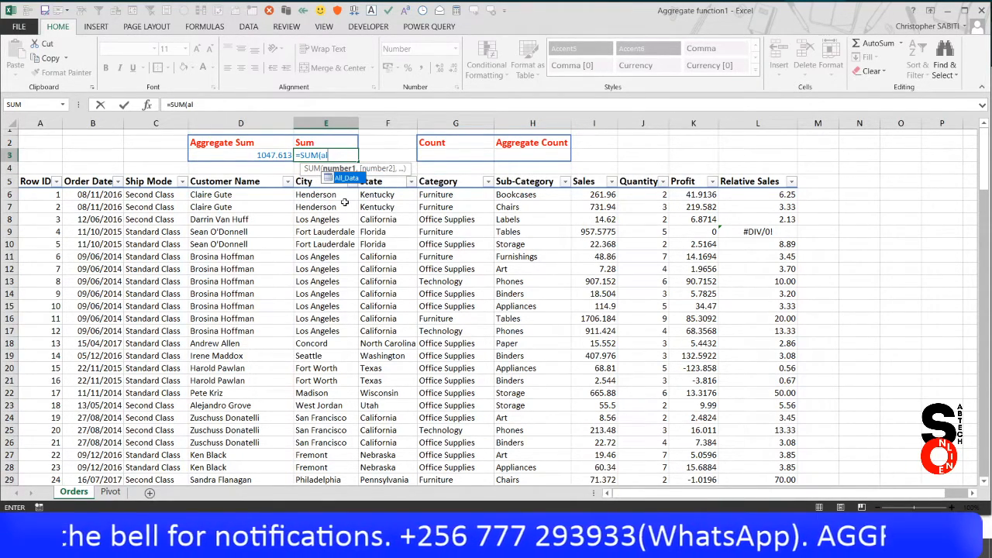
key("Tab")
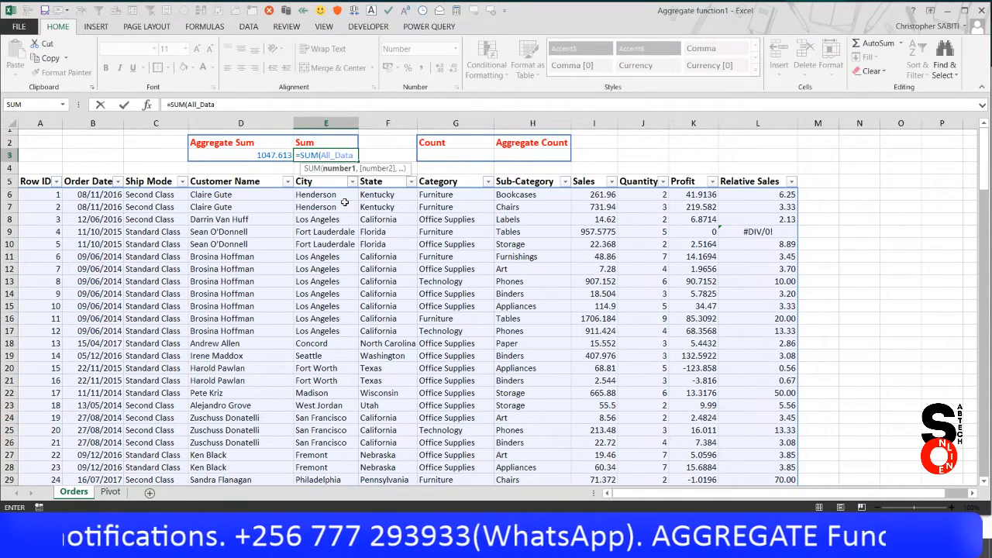
Try to complete the SUM formula in E3 with a written reference to the Relative Sales column of All_Data.
type("[")
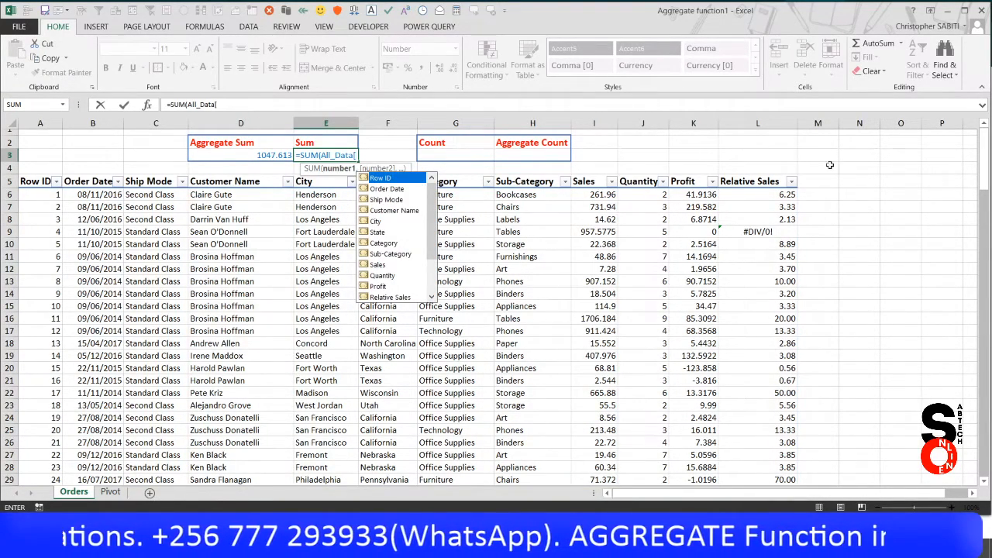
double_click(389, 297)
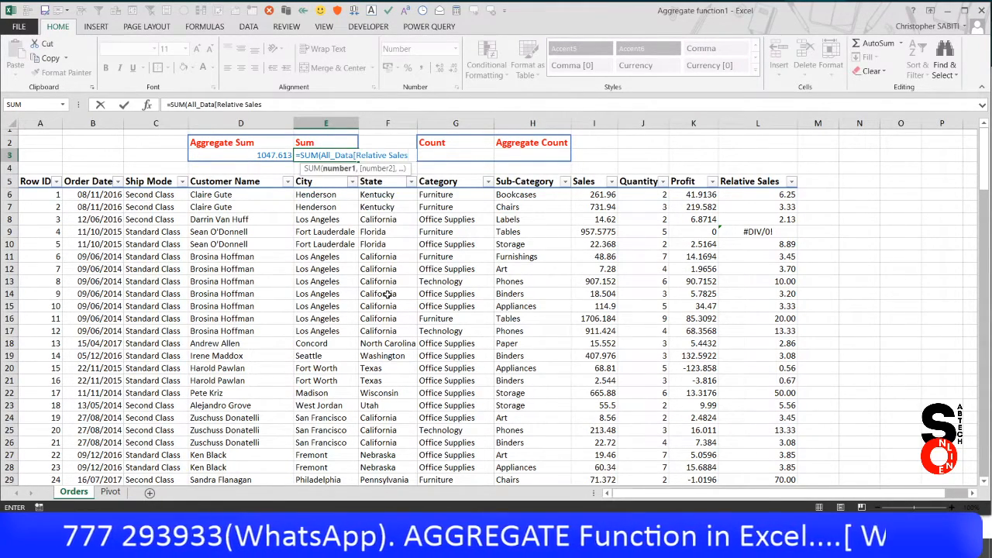
key("Return")
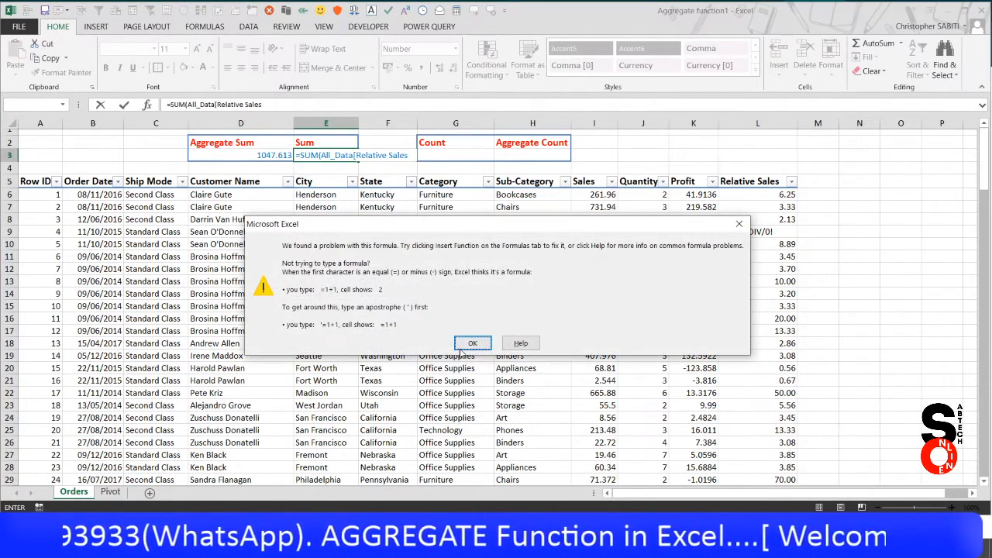
left_click(462, 346)
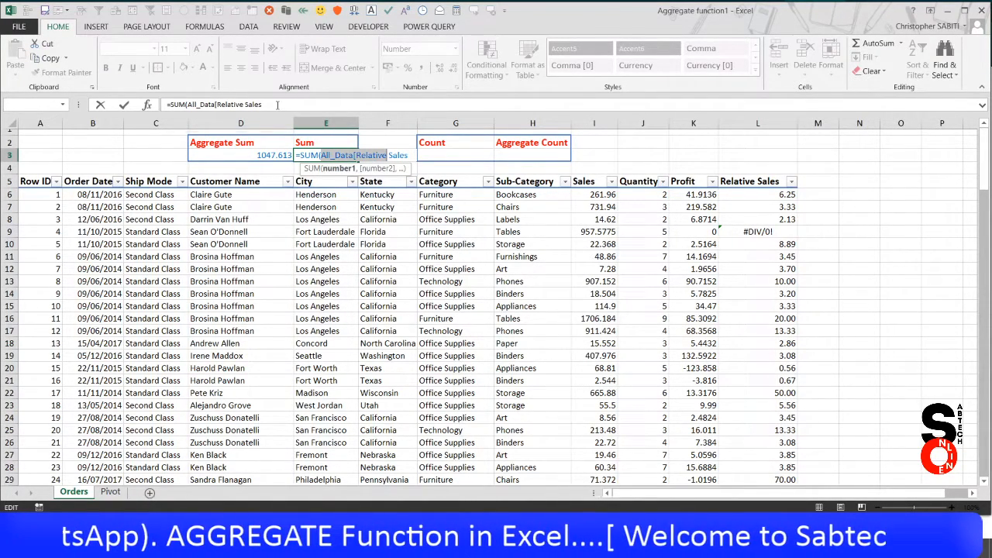
left_click(277, 105)
type("])")
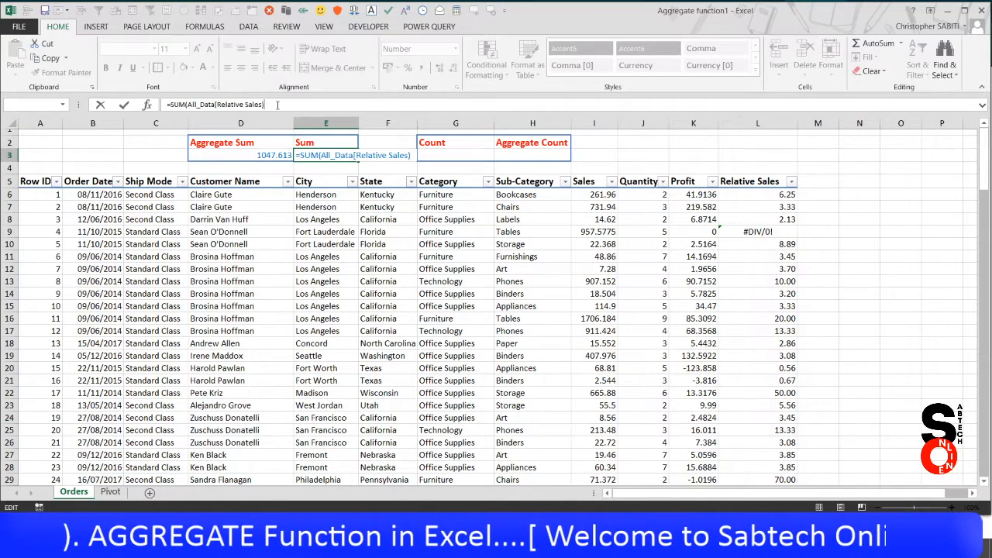
key("Return")
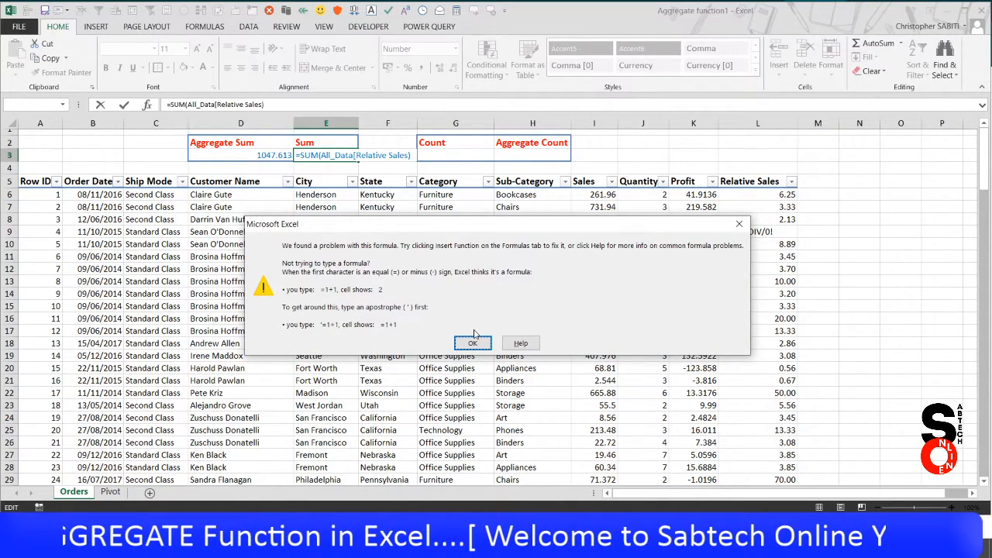
left_click(472, 343)
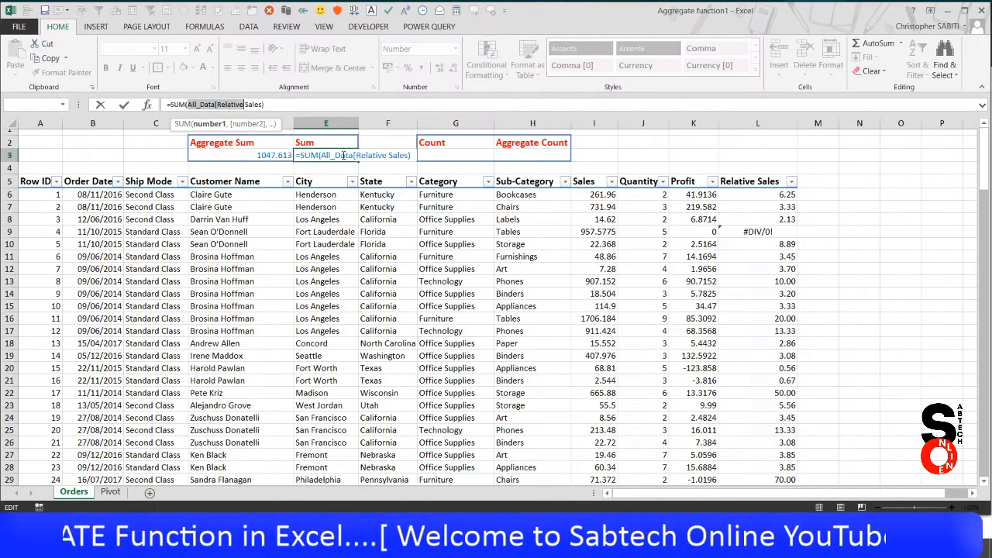
Replace the entry in E3 with a SUM formula over the whole Relative Sales column of All_Data.
left_click_drag(271, 105, 161, 93)
key("BackSpace")
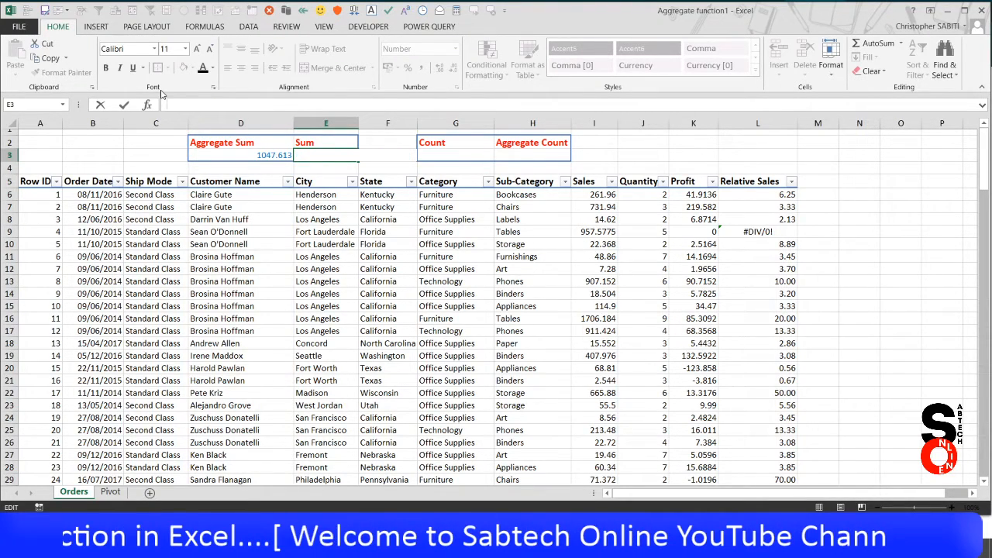
type("=sum")
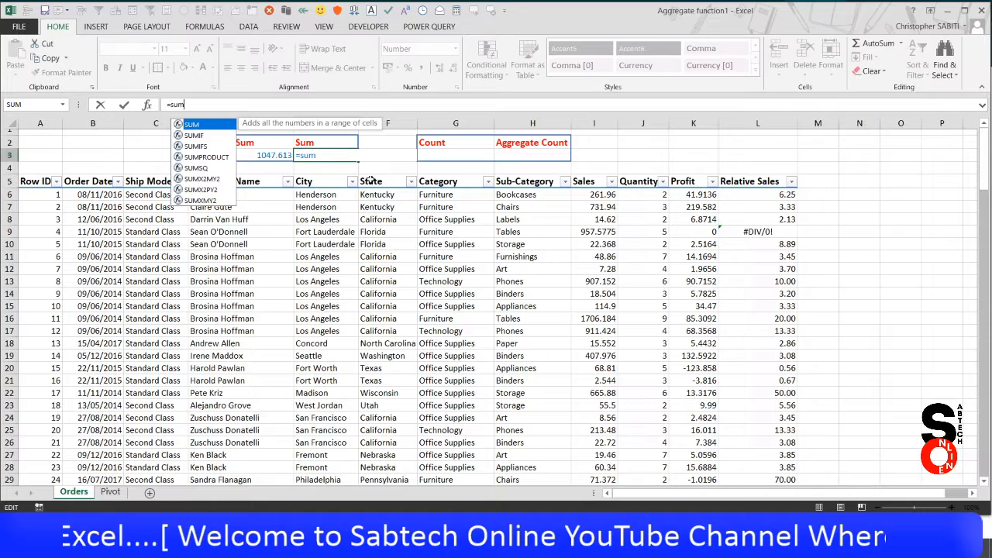
key("Tab")
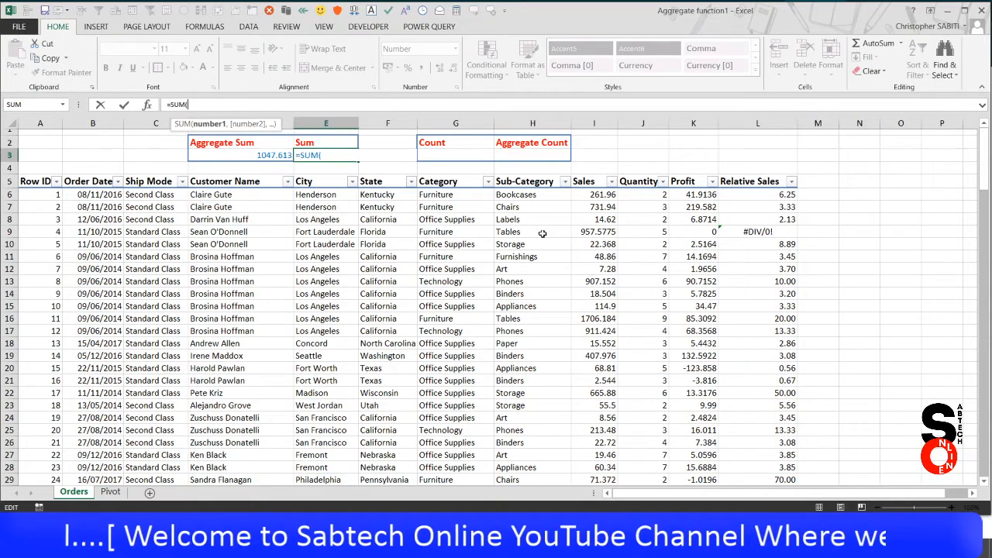
left_click_drag(770, 194, 757, 228)
key("ctrl+shift+Down")
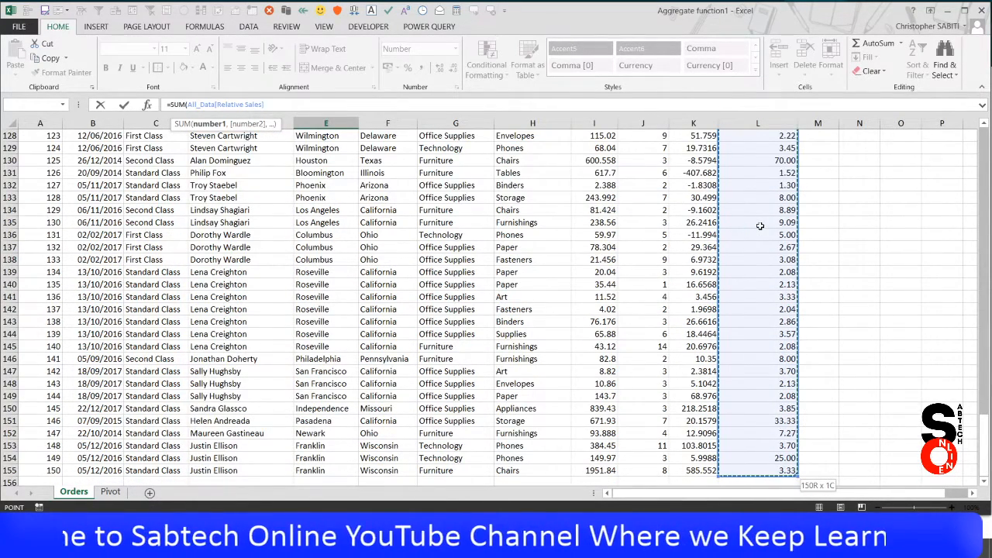
key("Return")
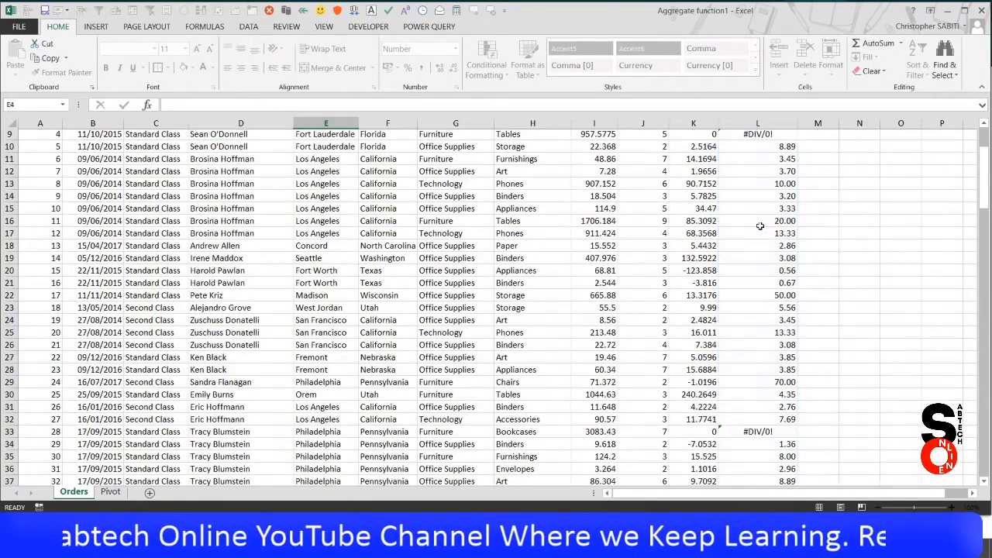
Inspect the SUM formula in E3 and the Relative Sales error cell L9.
scroll(649, 225, "up", 1)
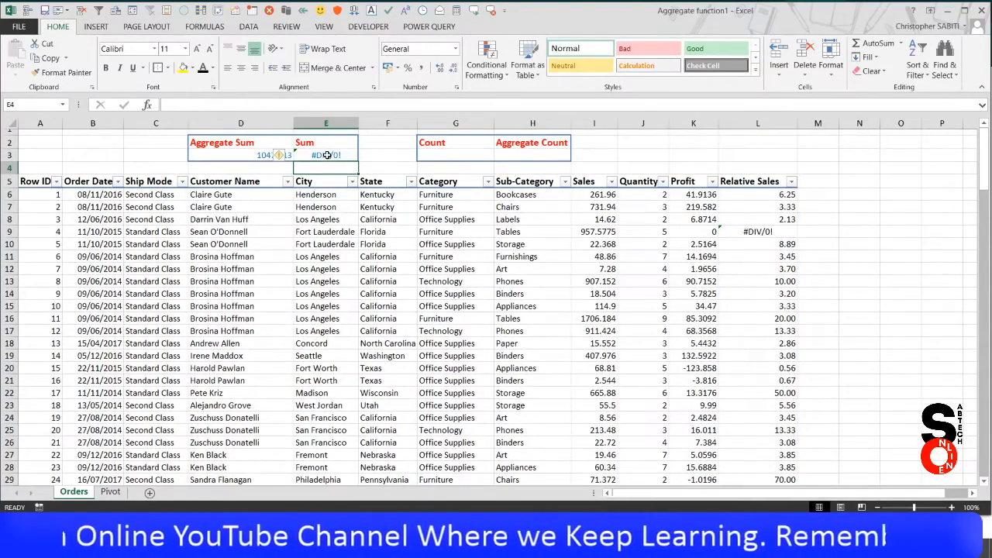
left_click(327, 155)
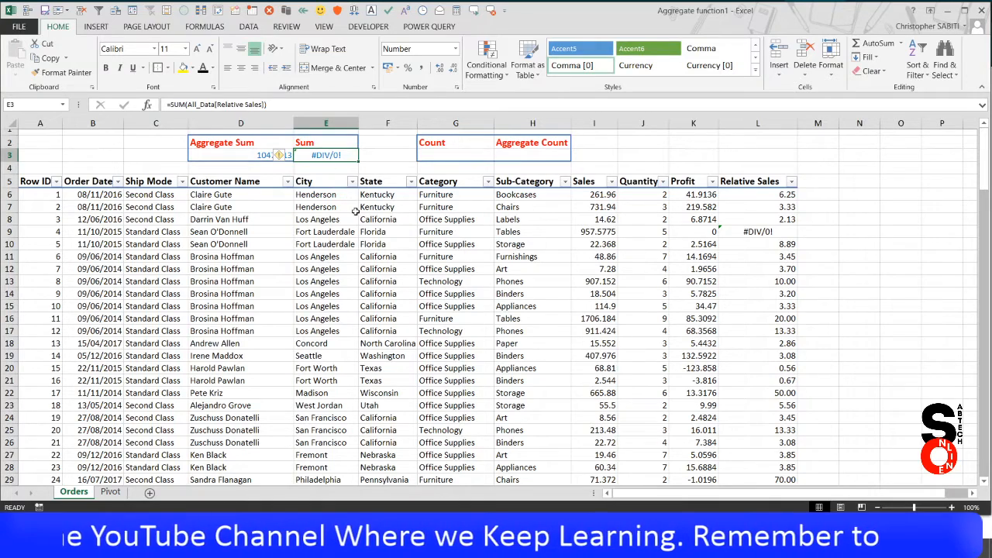
left_click(765, 235)
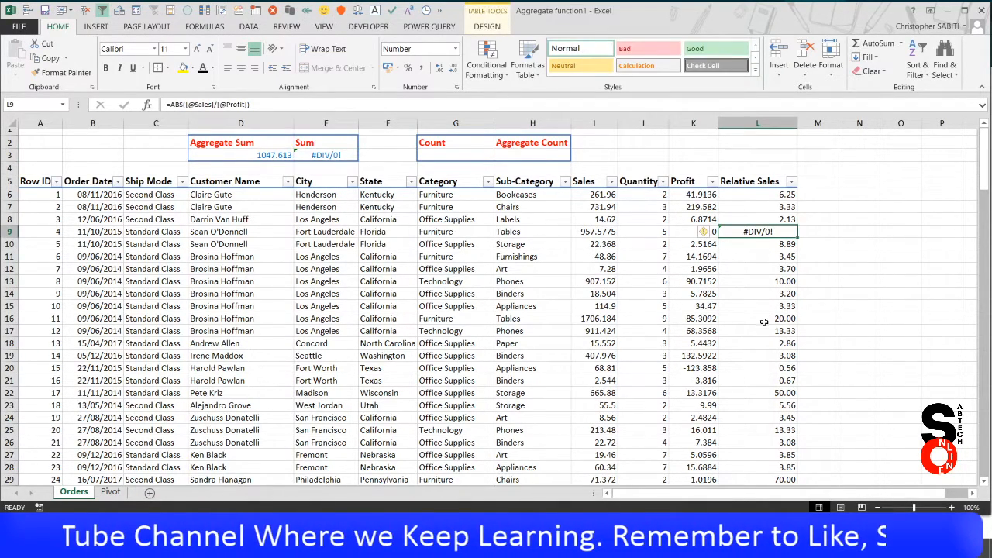
Enter a COUNT formula in G3 over the whole Relative Sales column of All_Data.
left_click(439, 153)
type("=")
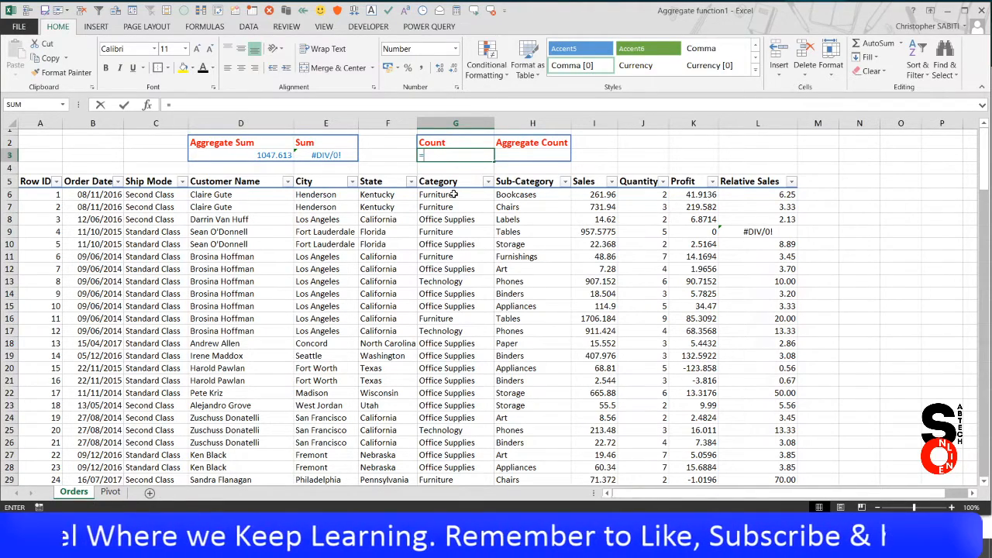
type("count")
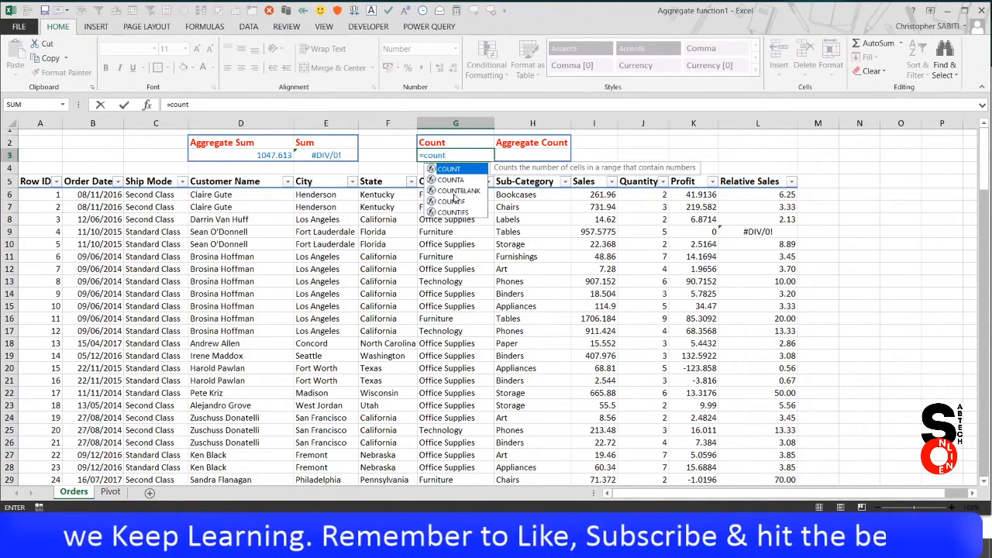
key("Tab")
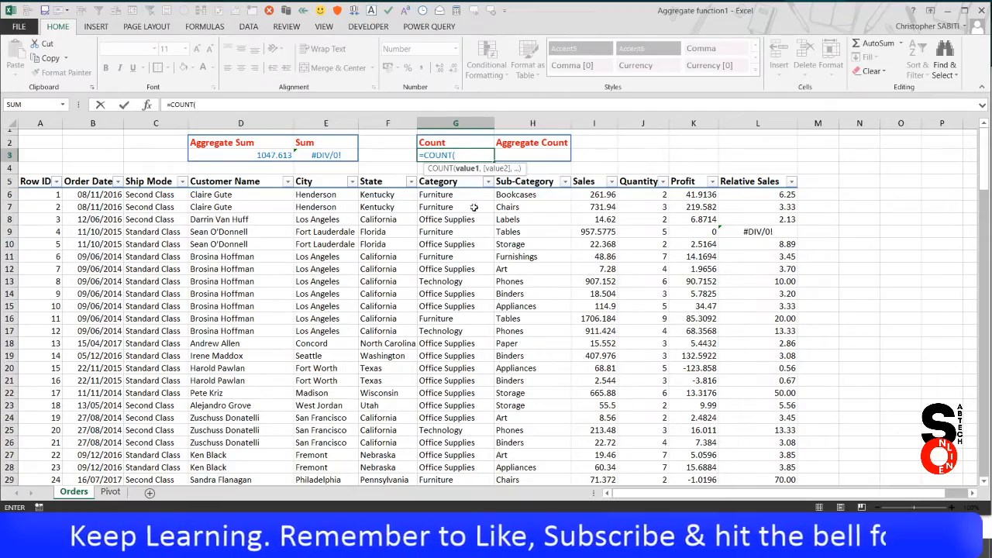
left_click_drag(772, 195, 766, 213)
key("ctrl+shift+Down")
key("Return")
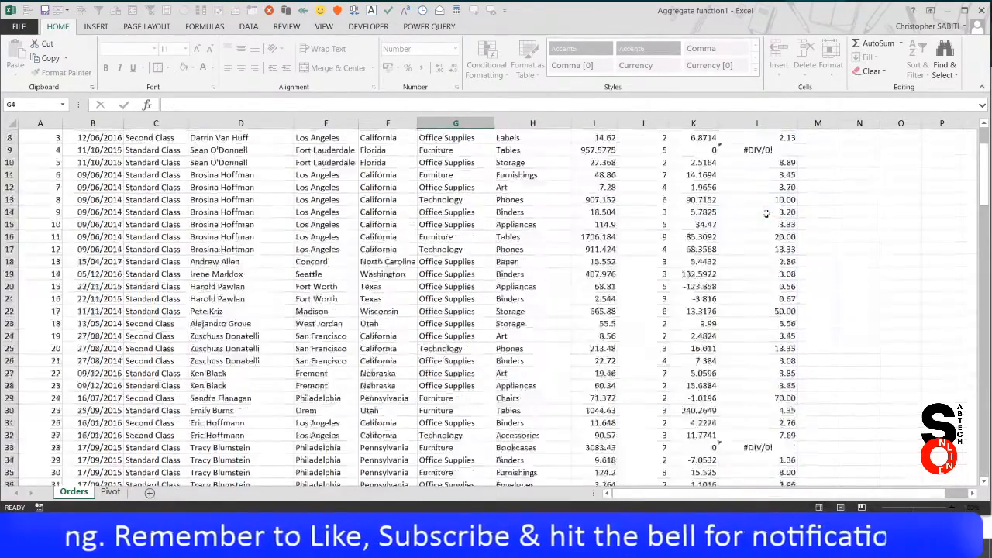
scroll(511, 153, "up", 1)
Start an AGGREGATE formula in H3 with function 2 - COUNT and option 7 - Ignore hidden rows and error values.
left_click(537, 157)
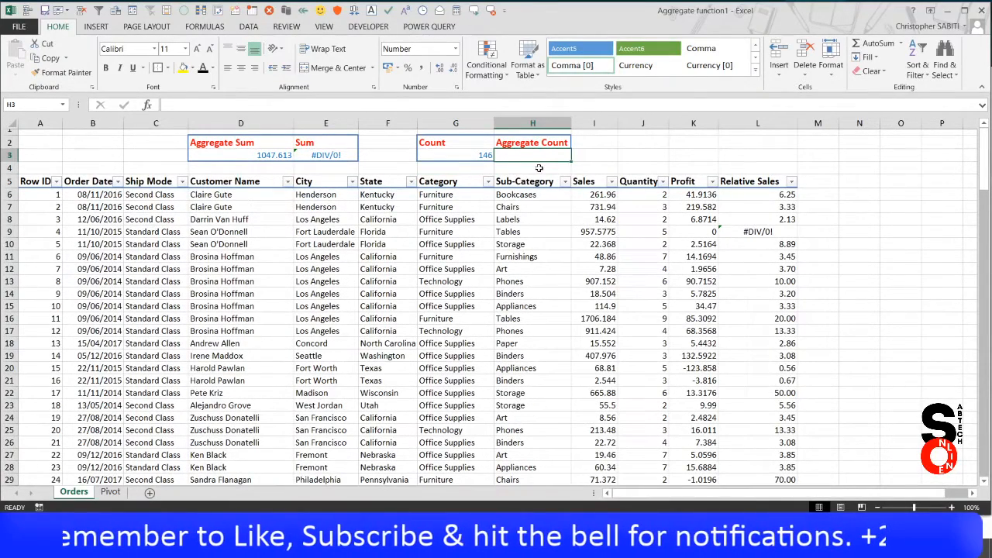
type("=agg")
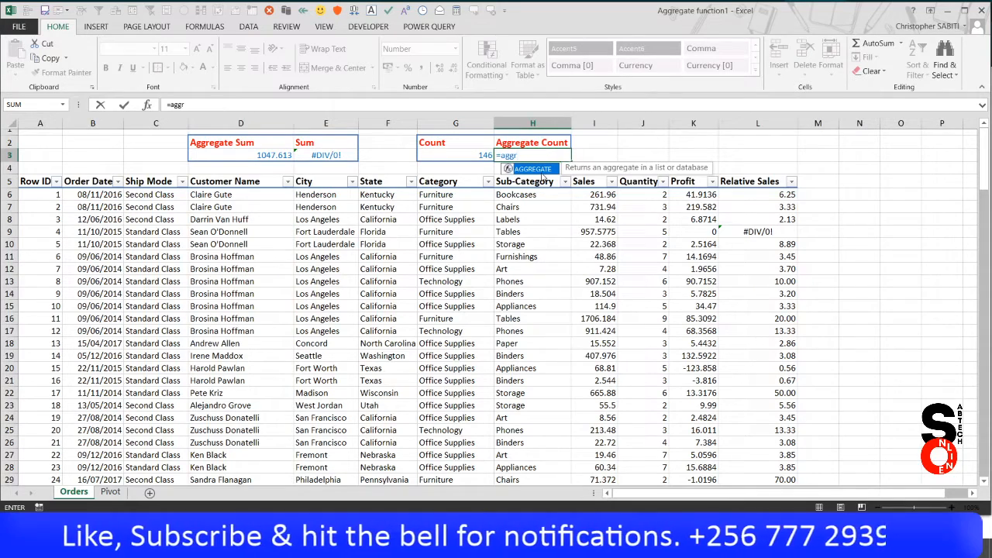
type("r")
key("Tab")
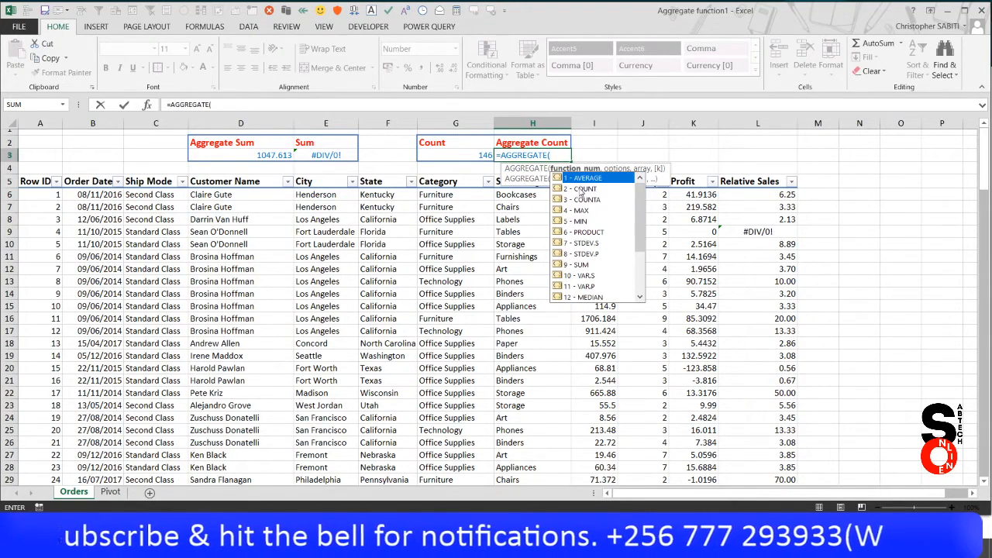
double_click(582, 189)
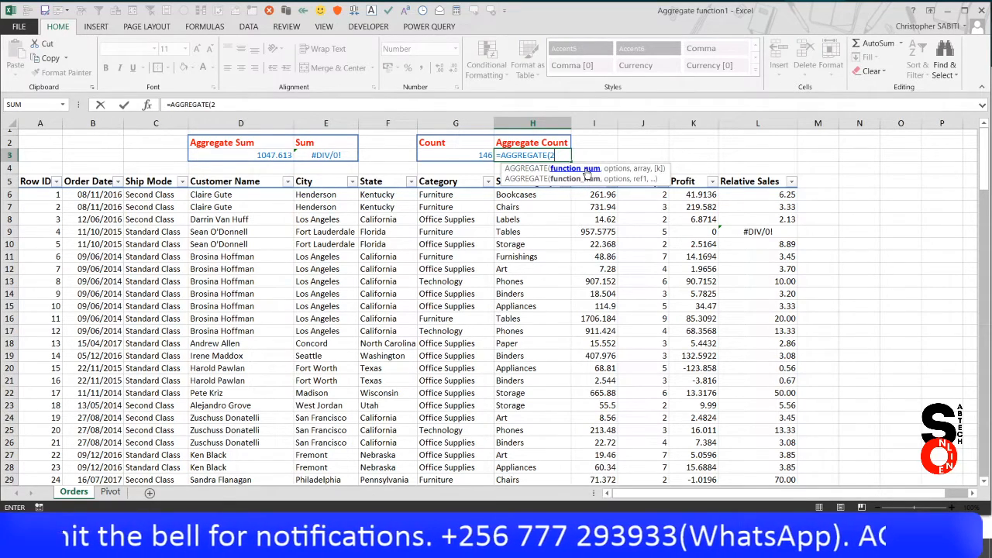
type(",")
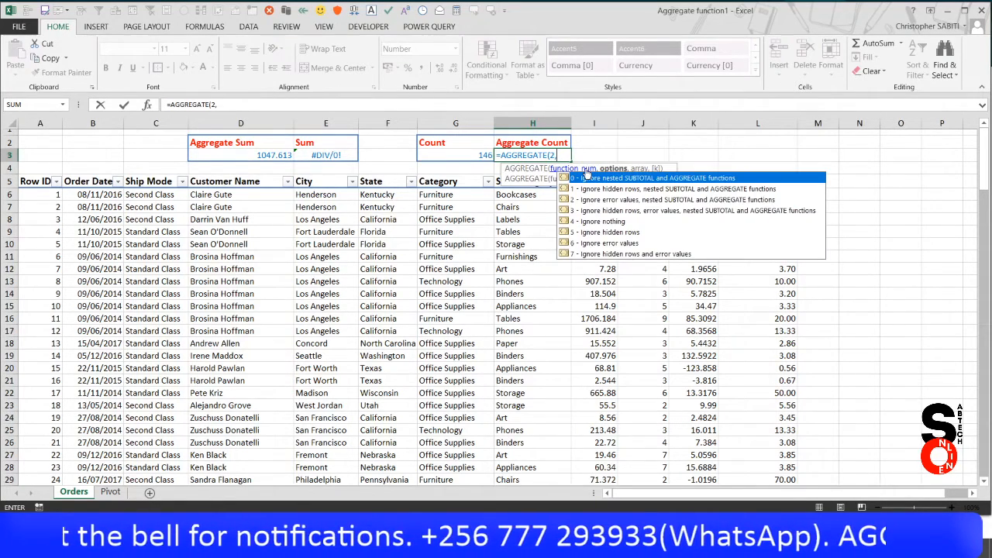
left_click(609, 254)
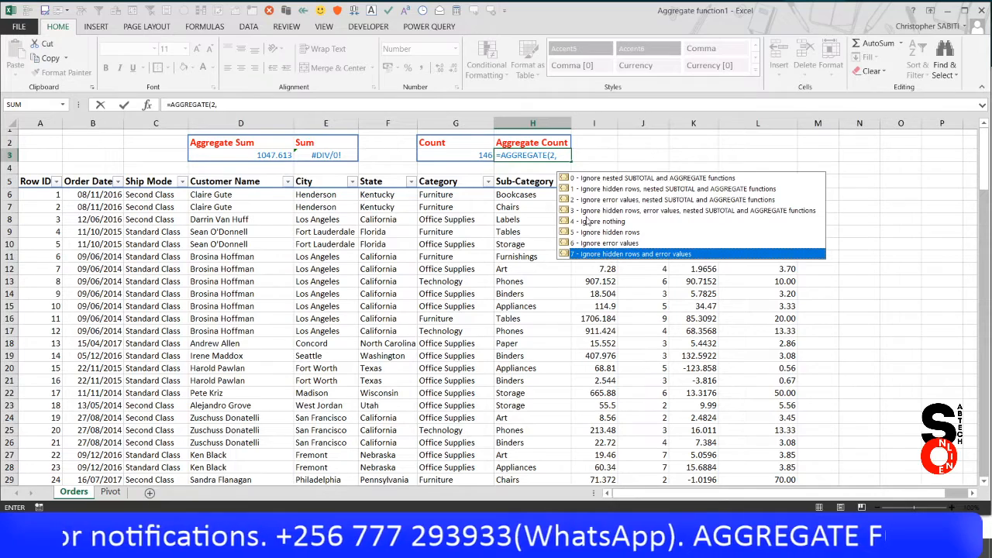
left_click(564, 157)
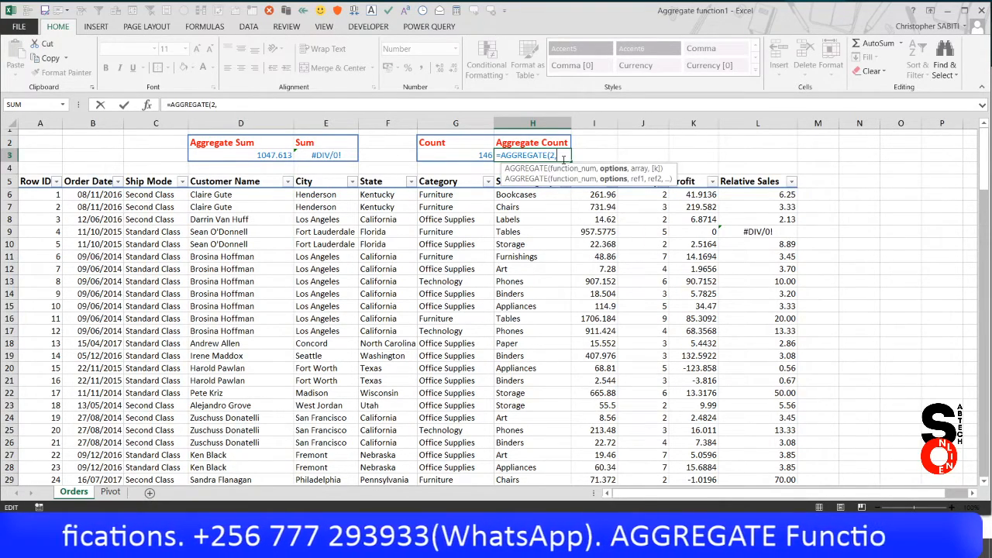
type("7")
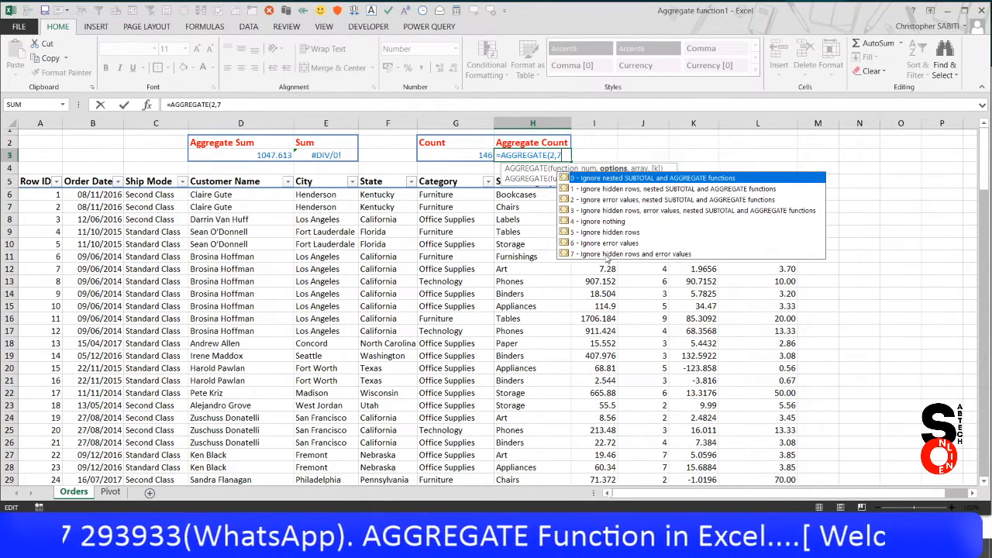
type(",")
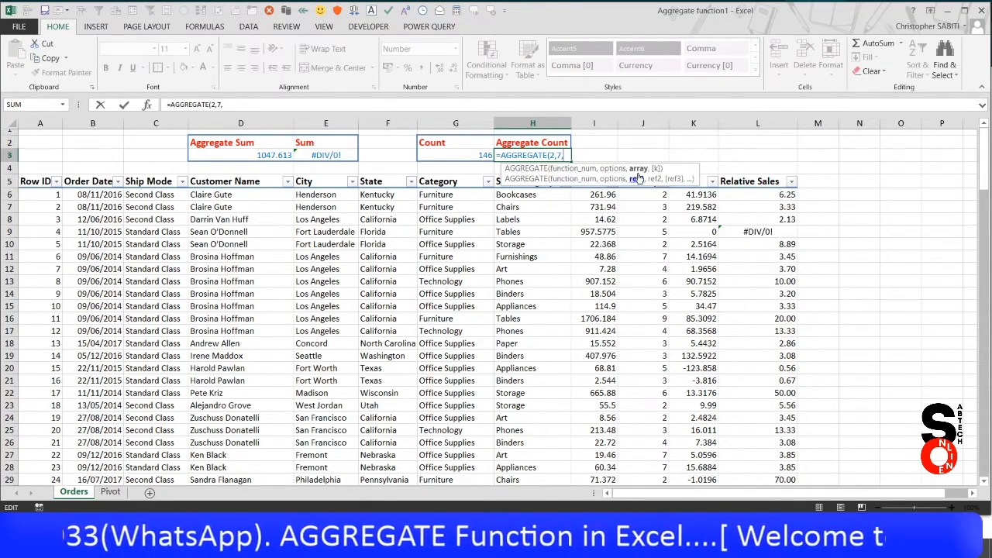
Use the whole Relative Sales column of All_Data as the array and complete the AGGREGATE formula in H3.
left_click_drag(770, 195, 764, 235)
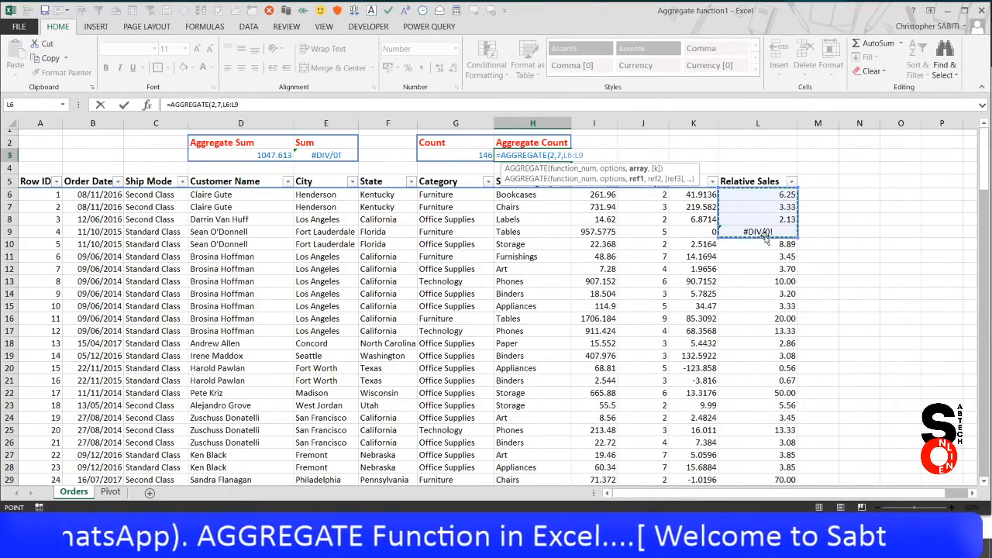
key("ctrl+shift+Down")
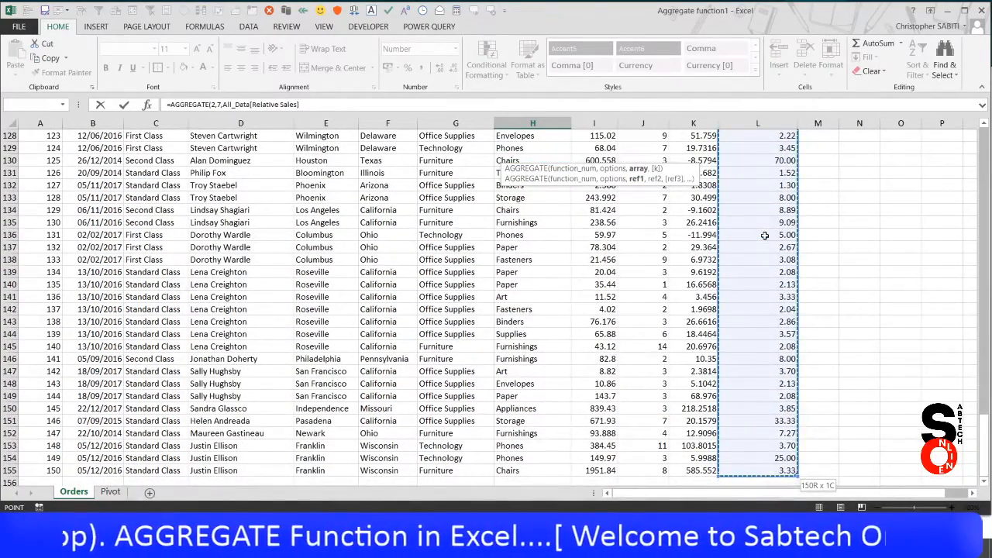
key("Return")
scroll(764, 235, "up", 20)
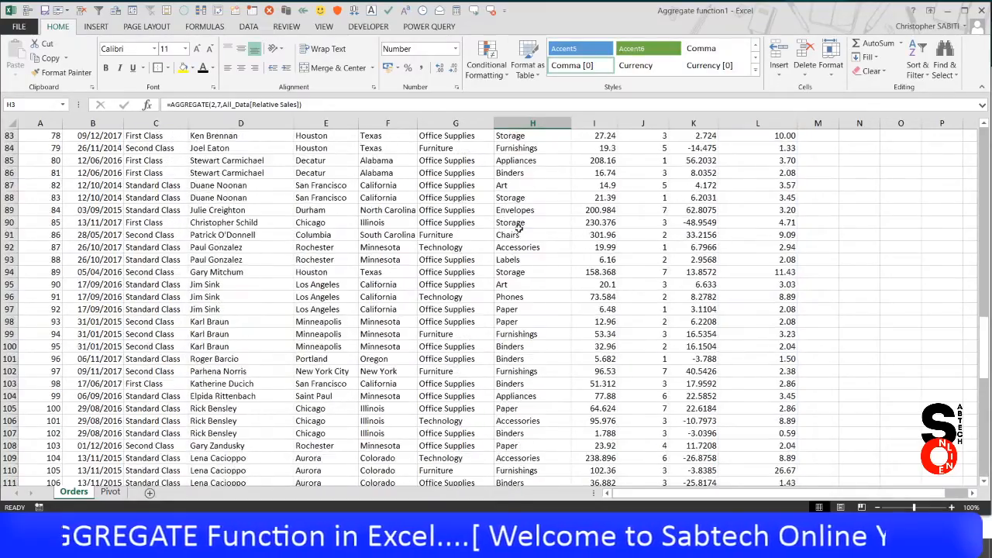
scroll(527, 209, "up", 11)
scroll(536, 201, "up", 6)
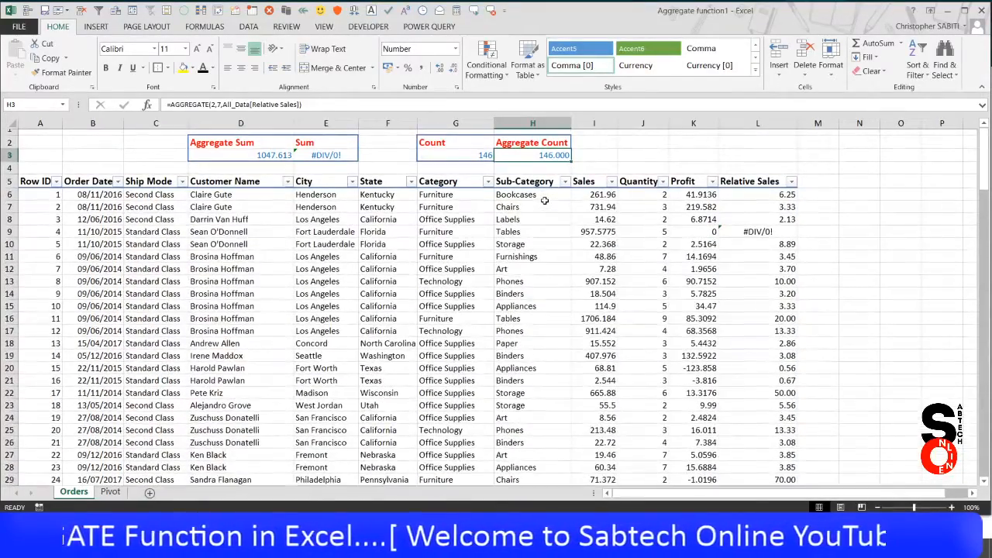
Compare the AGGREGATE sum in D3 with the ordinary SUM in E3.
left_click(499, 219)
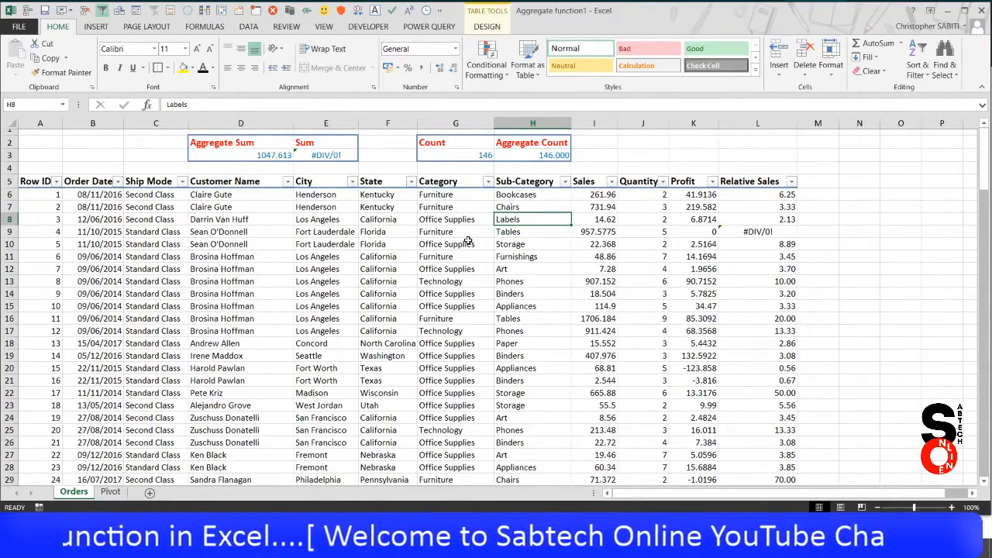
left_click(270, 156)
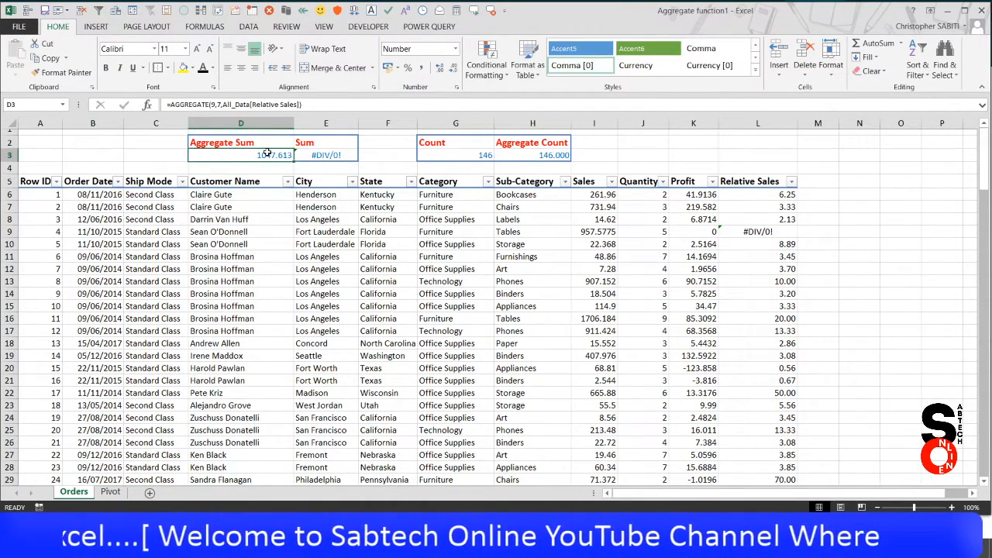
left_click(326, 156)
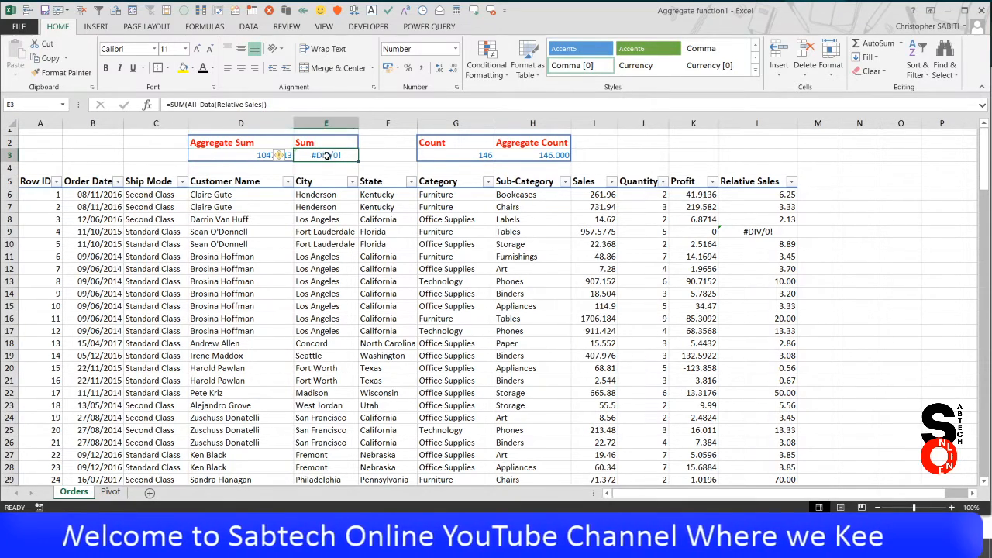
Check the formulas behind the Aggregate Sum in D3 and the Sum in E3 against each other.
left_click(261, 159)
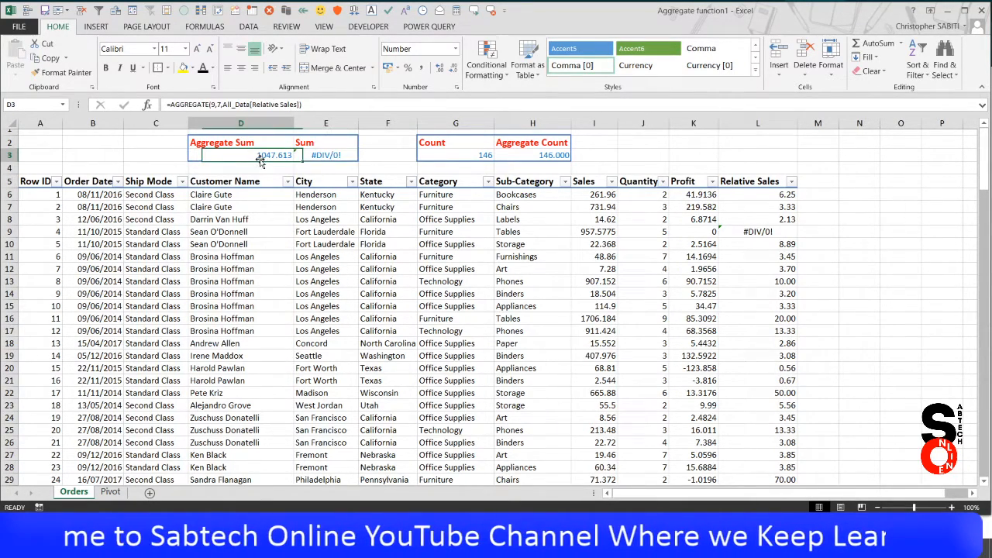
left_click(322, 157)
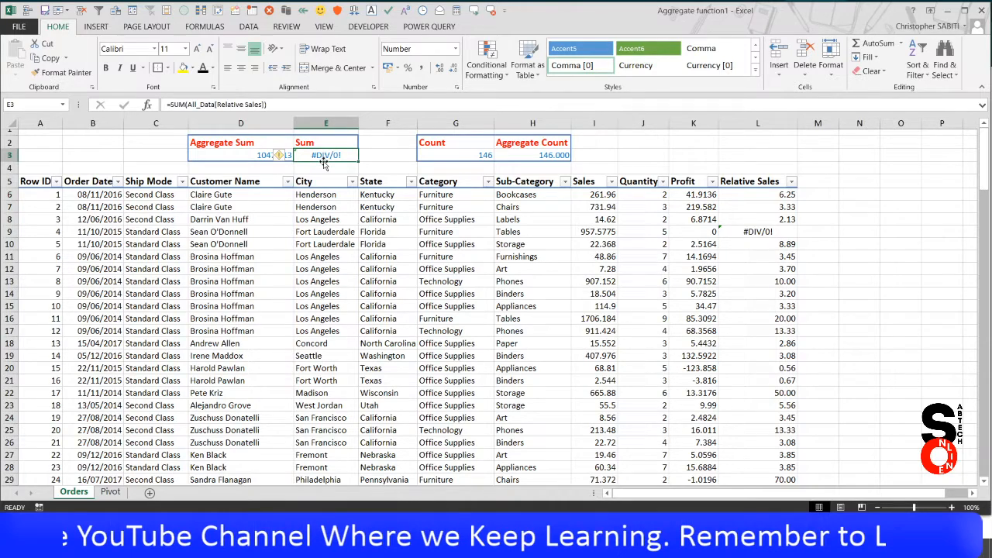
left_click(263, 155)
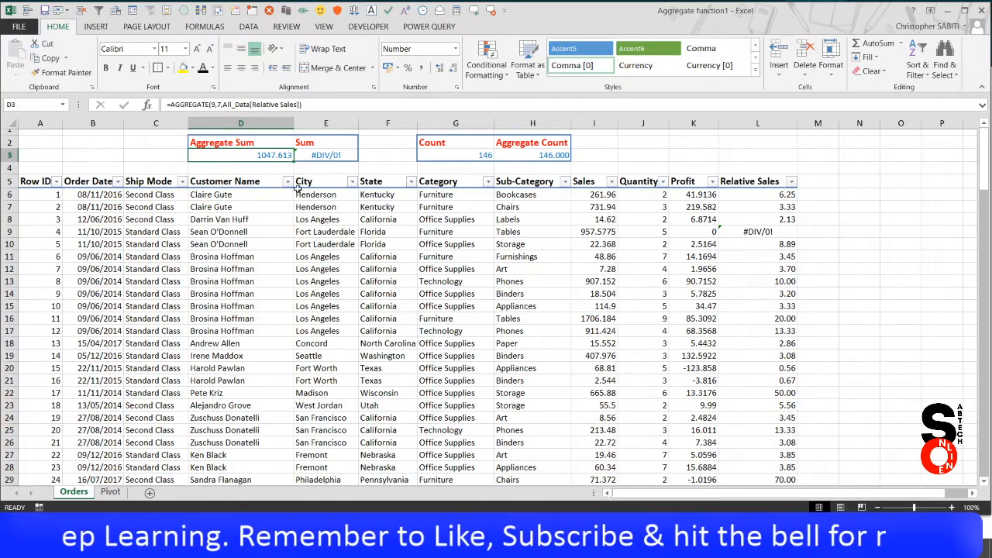
Filter the Category column of the orders table to show only Furniture.
left_click(498, 242)
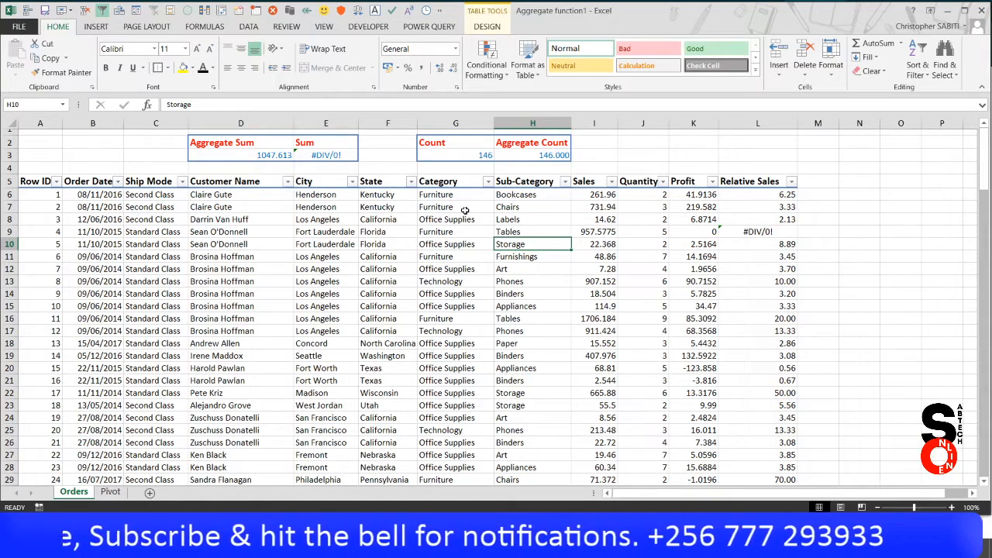
left_click(487, 181)
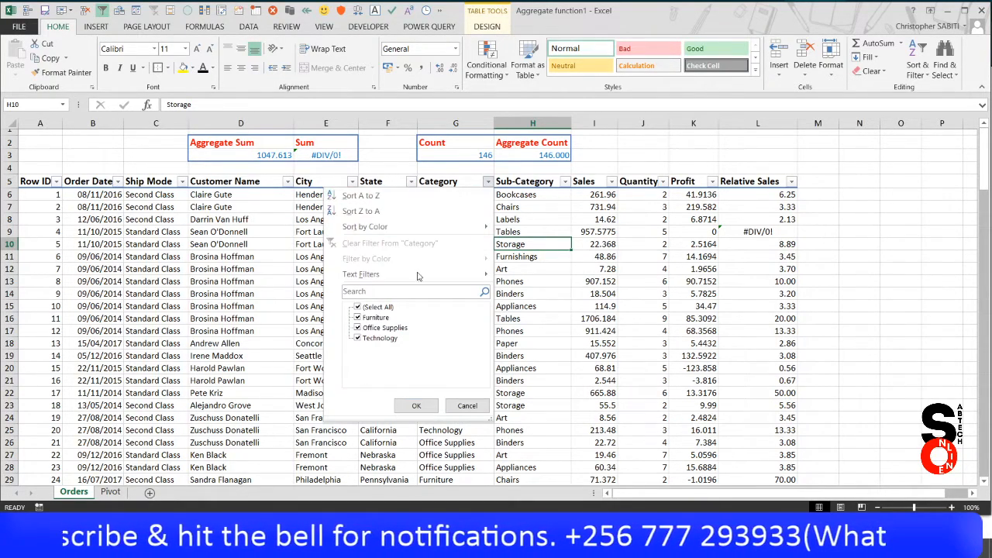
left_click(389, 307)
left_click(386, 317)
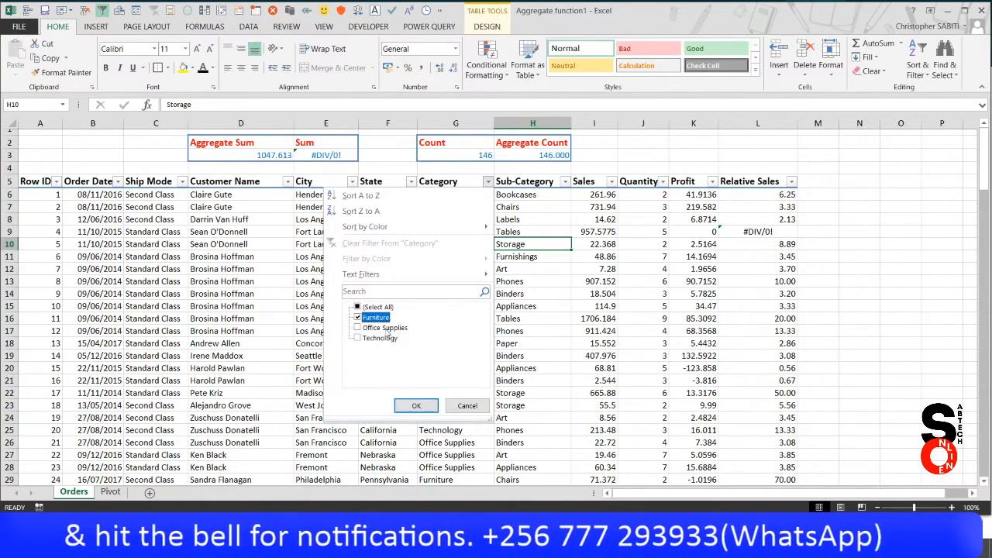
left_click(417, 407)
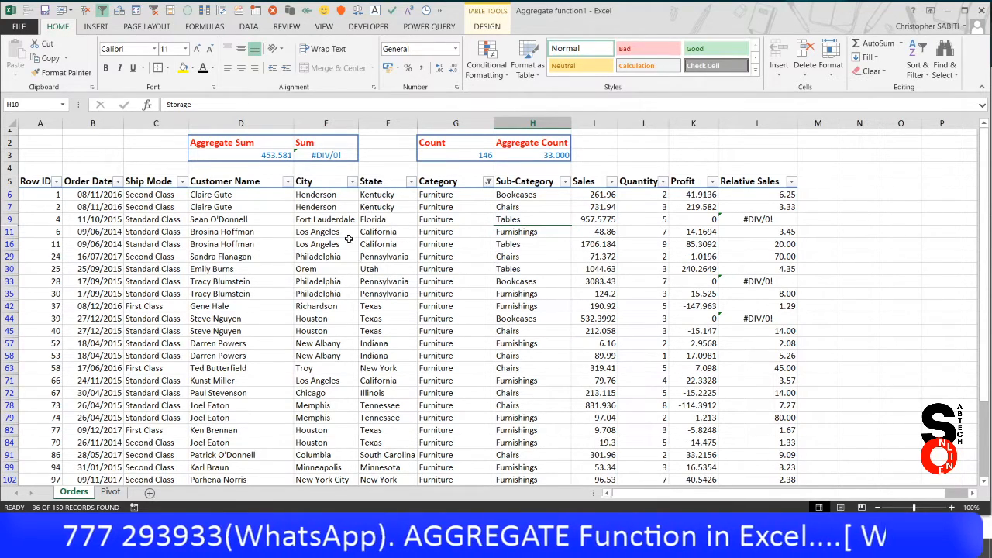
Filter the State column of the orders table to show only Colorado.
left_click(410, 181)
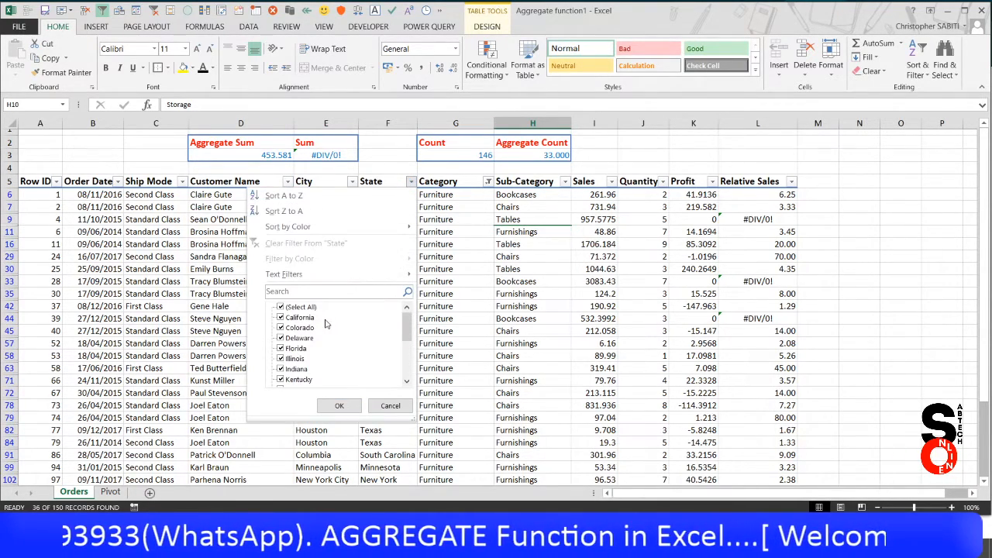
left_click(298, 307)
left_click(306, 328)
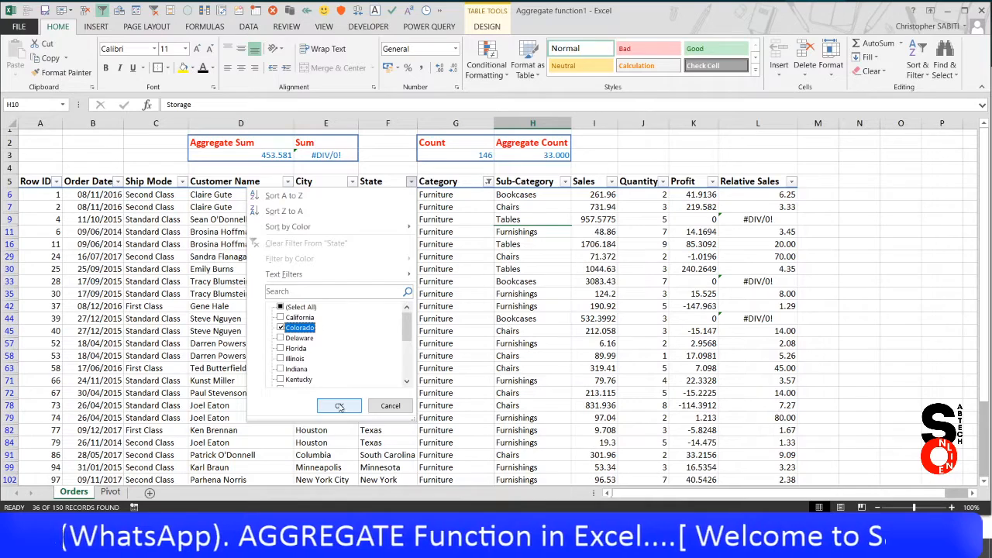
left_click(339, 405)
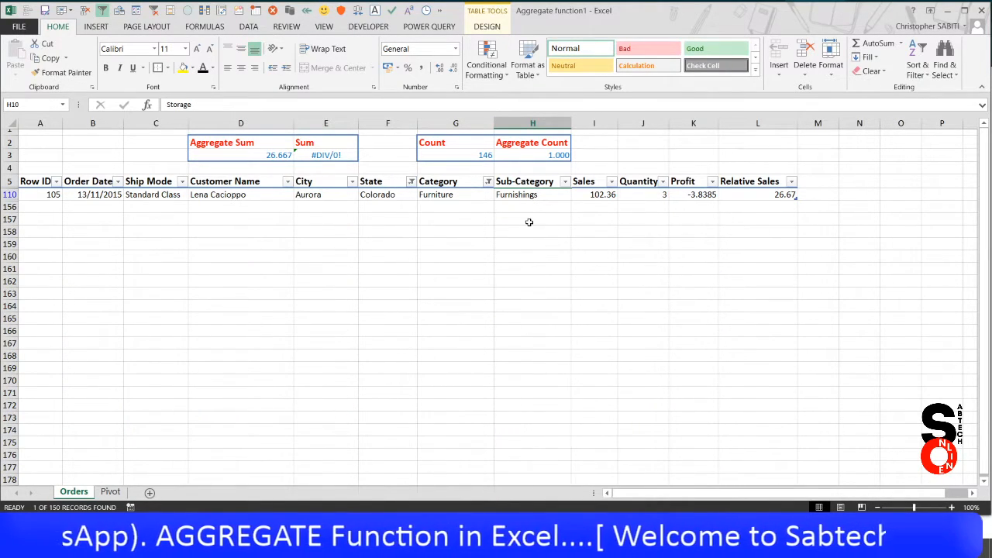
Format the Aggregate Count in H3 to display no decimal places.
left_click(552, 156)
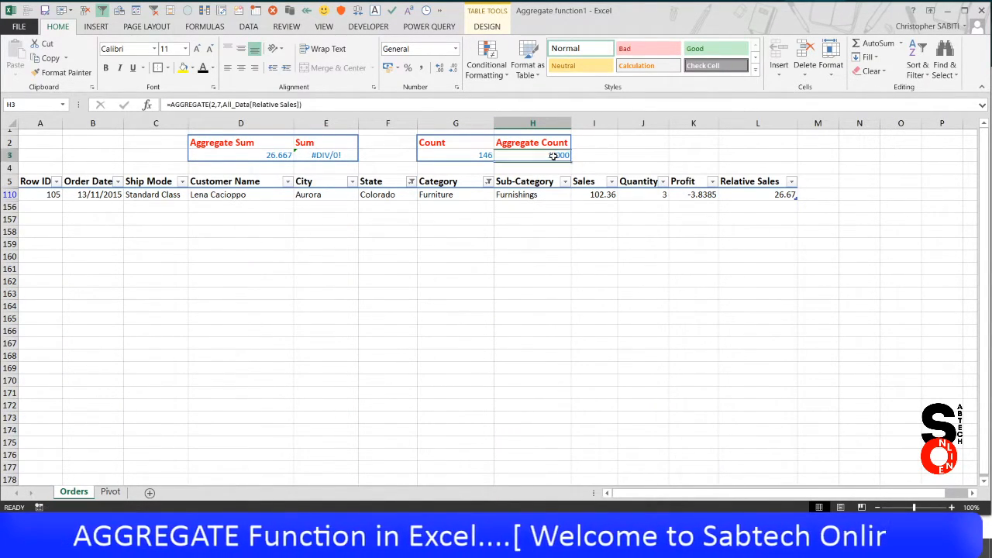
left_click(451, 71)
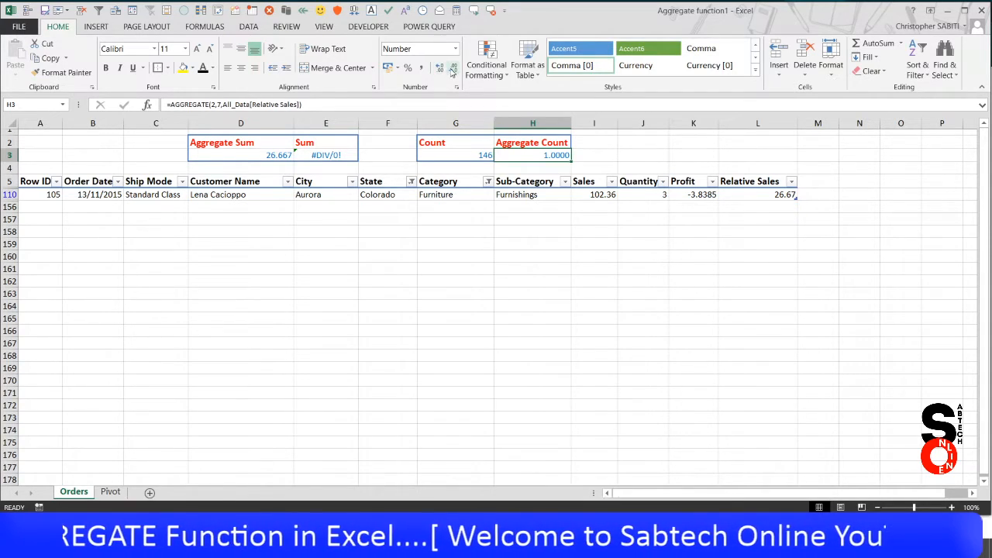
left_click(455, 70)
left_click(455, 70)
left_click(455, 69)
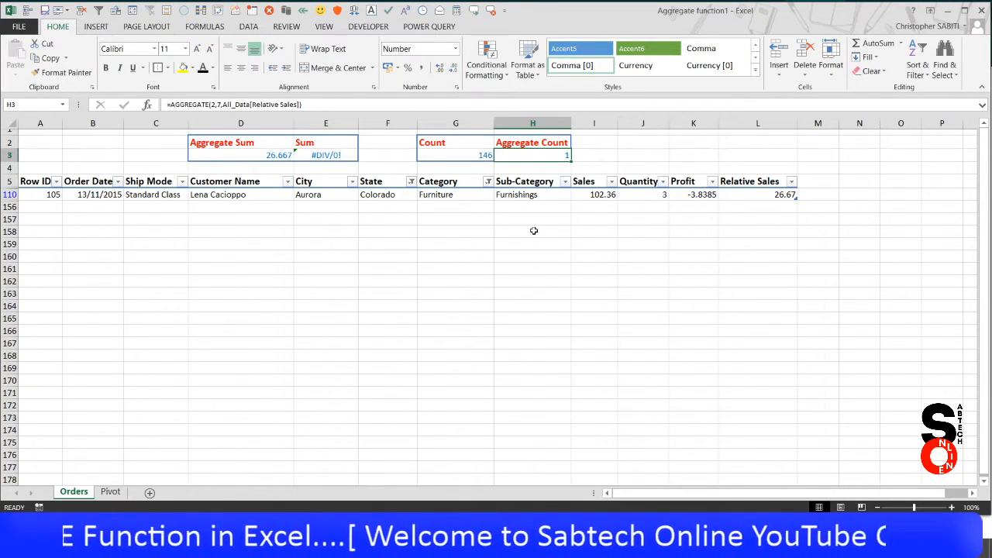
Inspect the Sub-Category and Relative Sales cells of the filtered Colorado Furniture row.
left_click(540, 195)
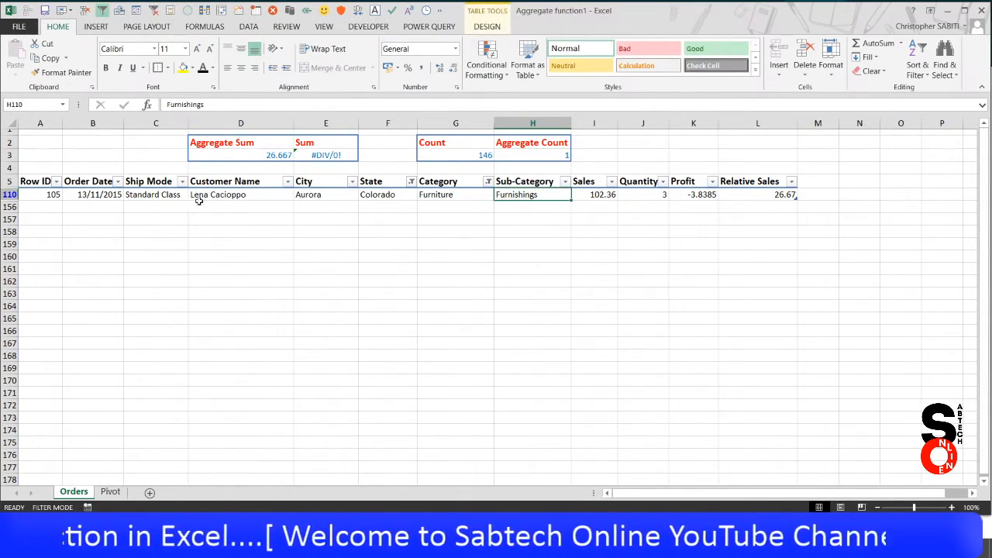
left_click(782, 195)
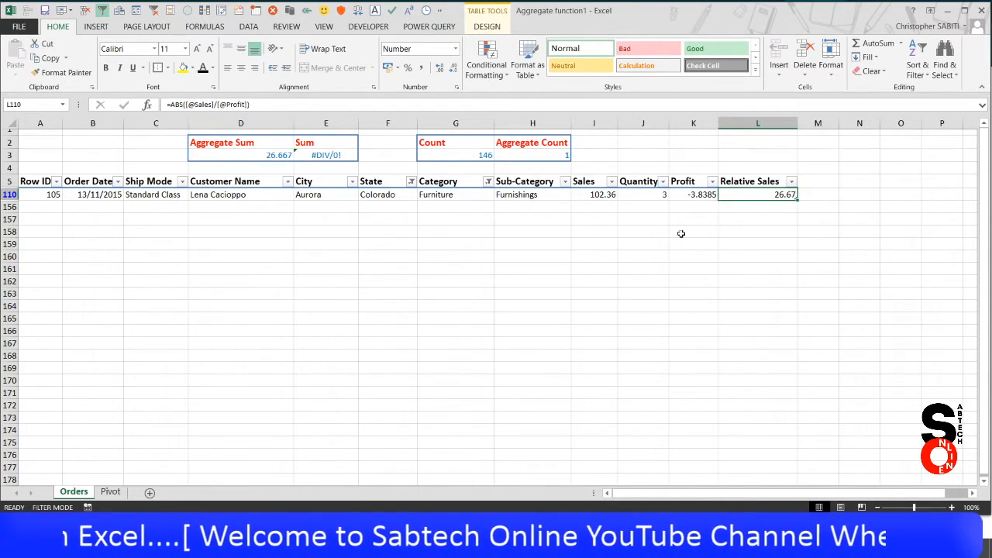